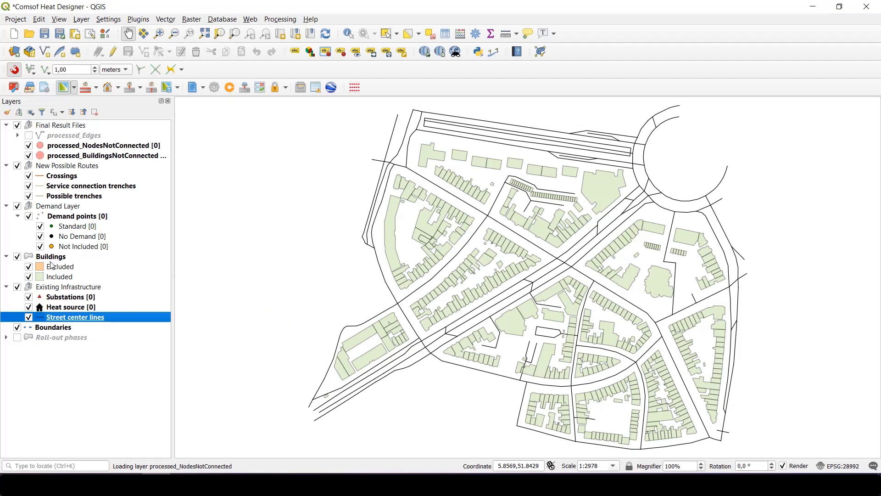
- Open the attribute table of the Buildings layer and enable editing on it
{"action": "left_click", "coordinate": [52, 258]}
{"action": "right_click", "coordinate": [53, 260]}
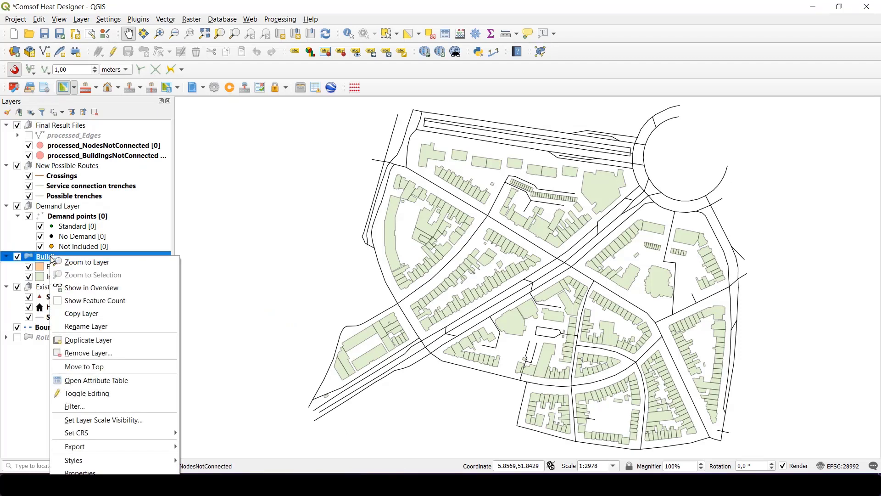
{"action": "left_click", "coordinate": [118, 381]}
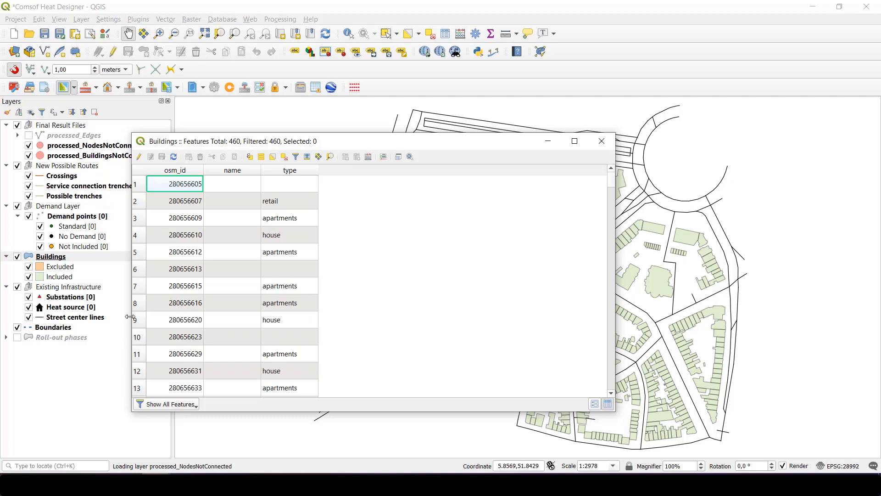
{"action": "left_click", "coordinate": [139, 157]}
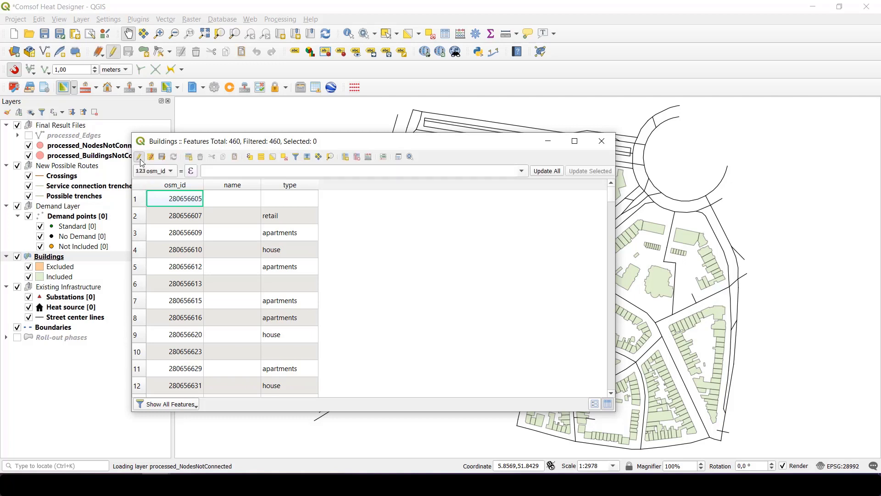
- Create a whole-number field named area in the Buildings table with the Field Calculator, using the expression $area
{"action": "left_click", "coordinate": [369, 157]}
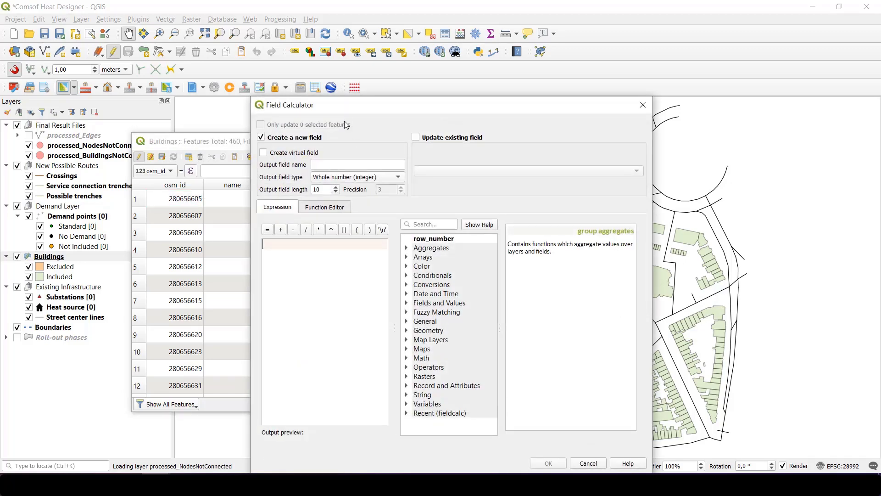
{"action": "left_click_drag", "start_coordinate": [345, 105], "coordinate": [332, 58]}
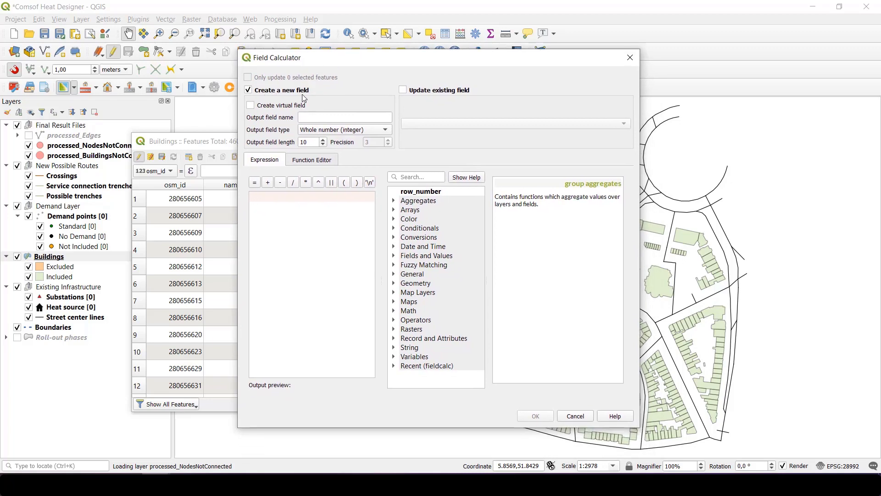
{"action": "left_click", "coordinate": [321, 117]}
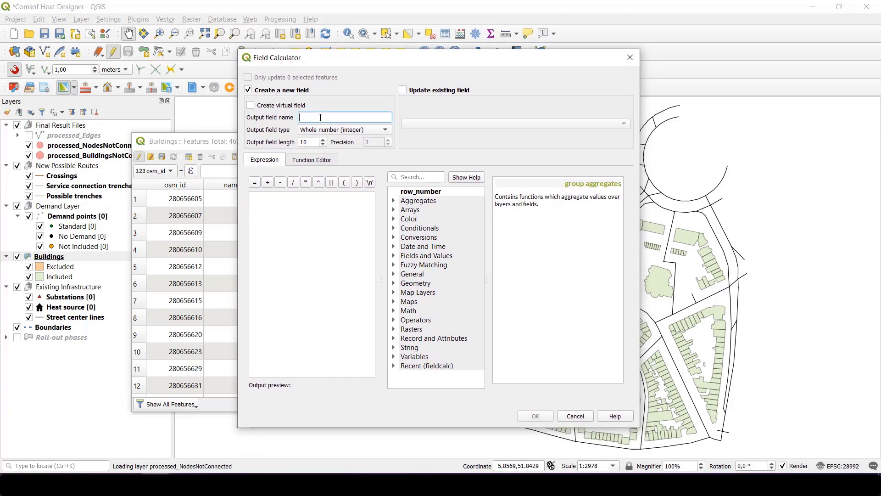
{"action": "type", "text": "area"}
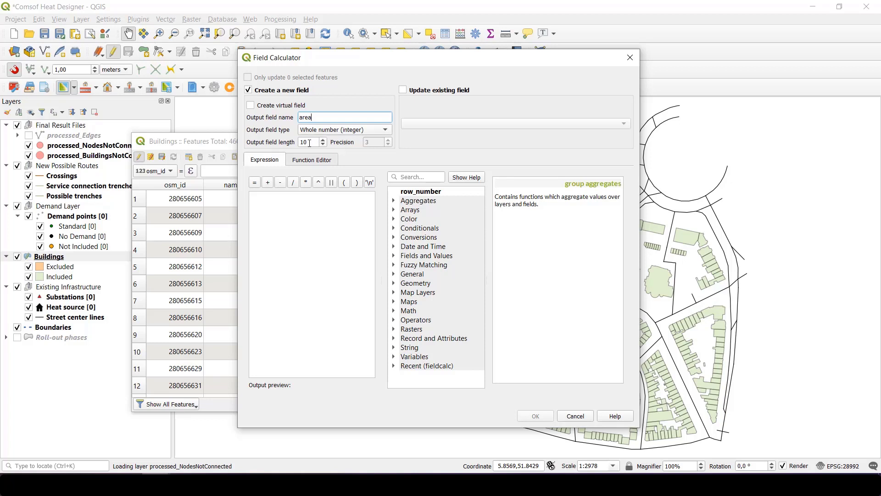
{"action": "left_click", "coordinate": [302, 202]}
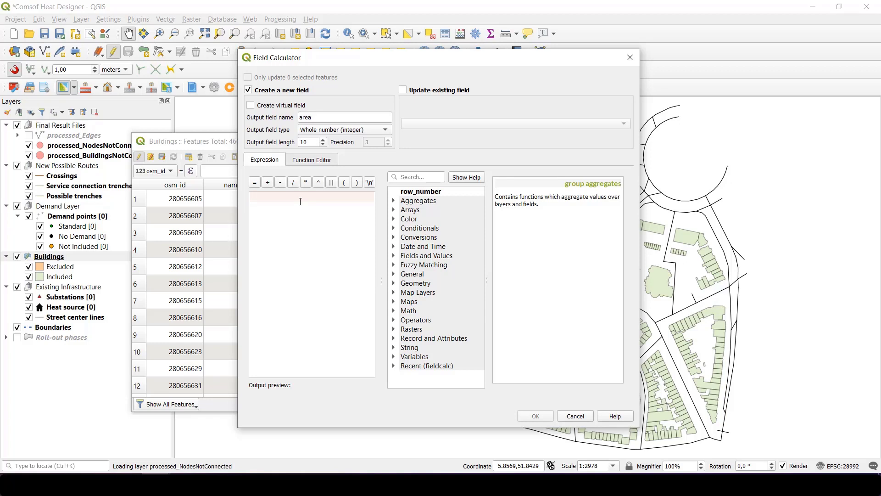
{"action": "type", "text": "$area"}
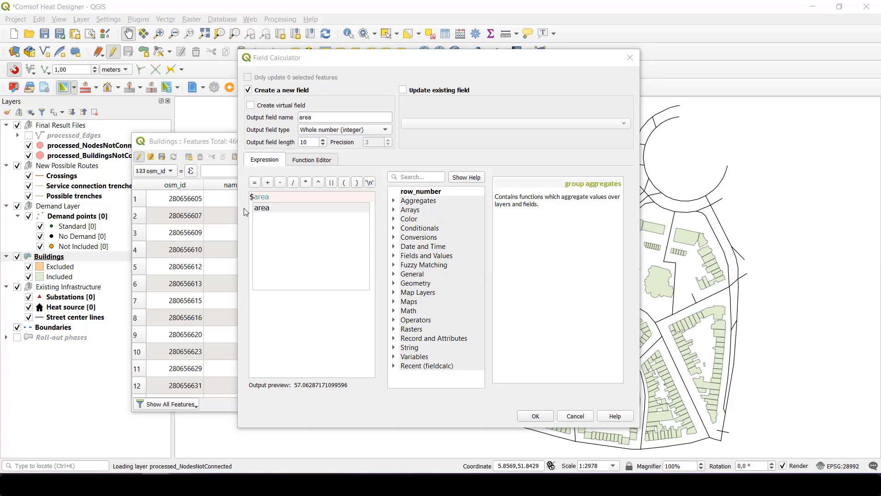
{"action": "left_click", "coordinate": [284, 308]}
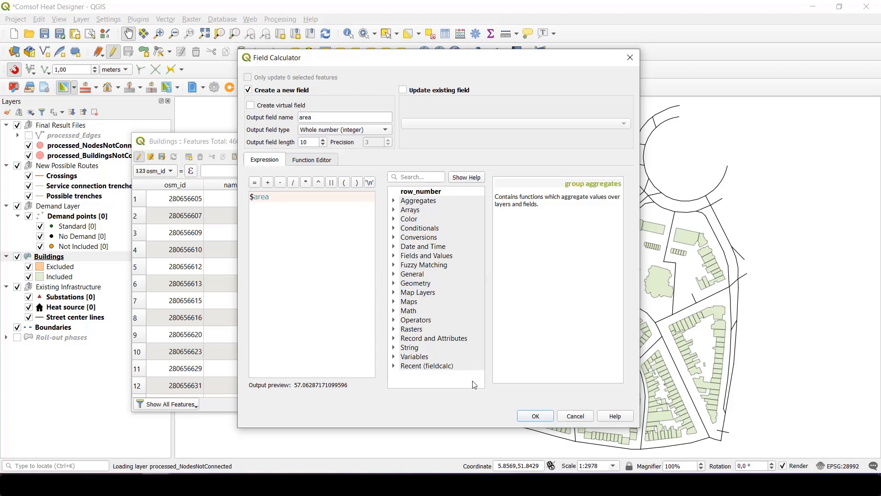
{"action": "left_click", "coordinate": [531, 420]}
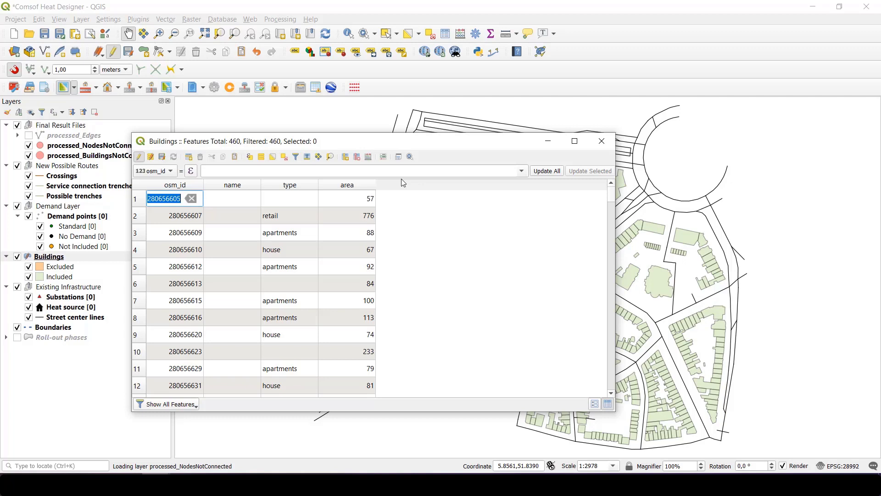
- Add a Text (string) field named INCLUDE to the Buildings table
{"action": "left_click", "coordinate": [346, 157]}
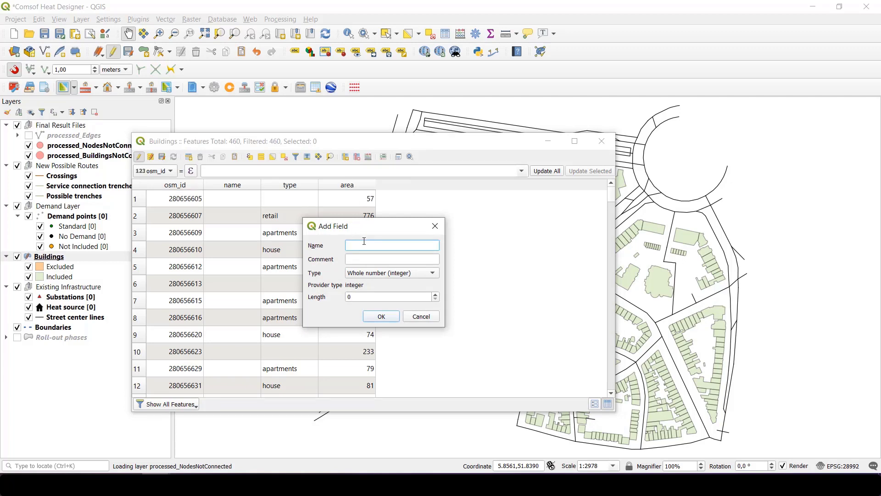
{"action": "type", "text": "INCLUDE"}
{"action": "left_click", "coordinate": [383, 275]}
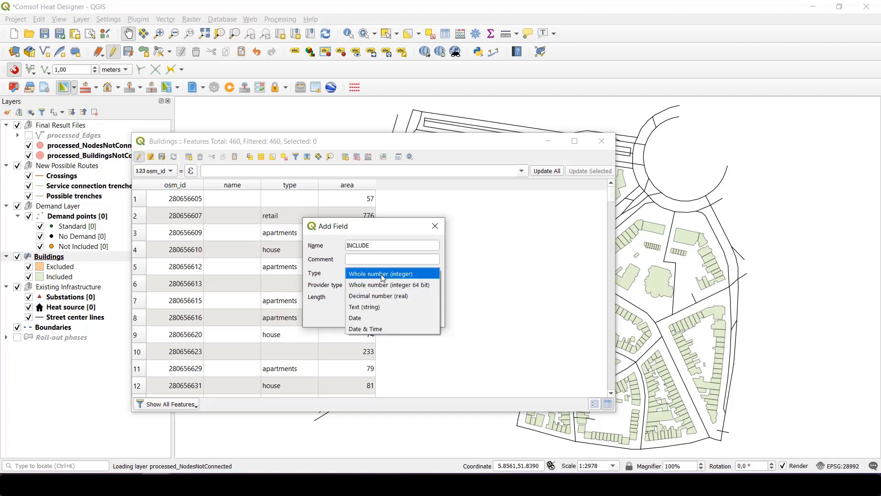
{"action": "left_click", "coordinate": [381, 307]}
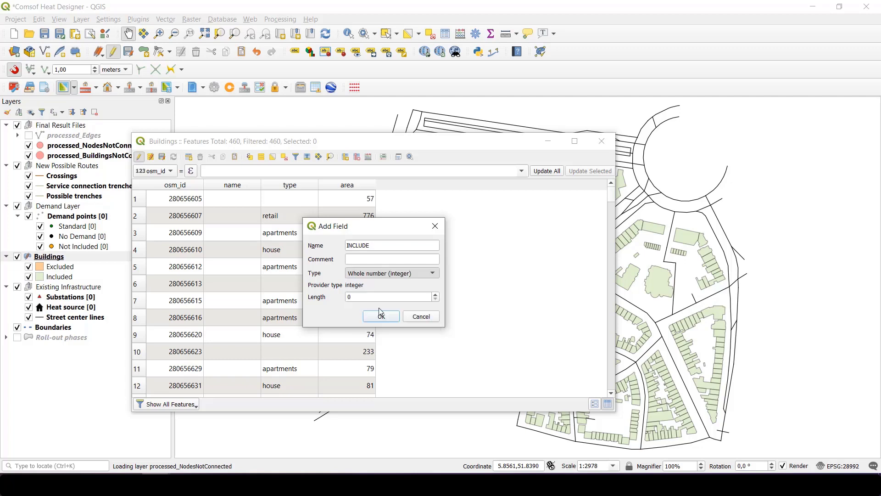
{"action": "left_click", "coordinate": [377, 298]}
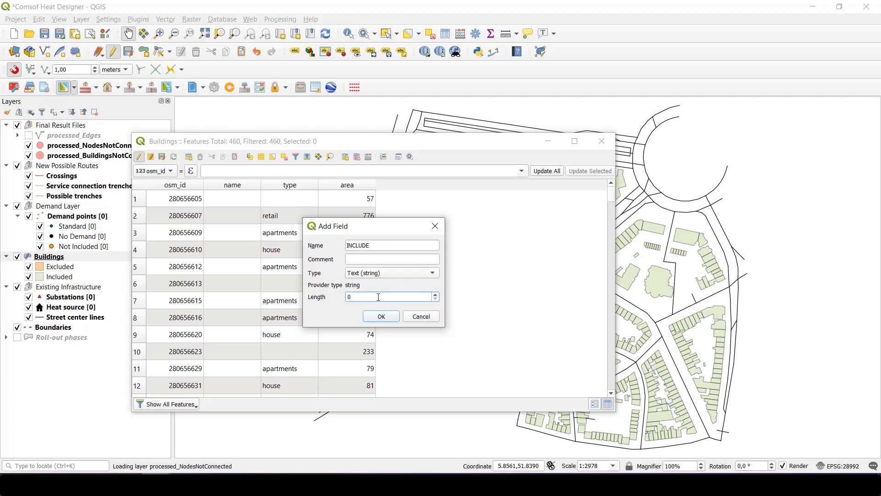
{"action": "key", "text": "BackSpace"}
{"action": "left_click", "coordinate": [380, 317]}
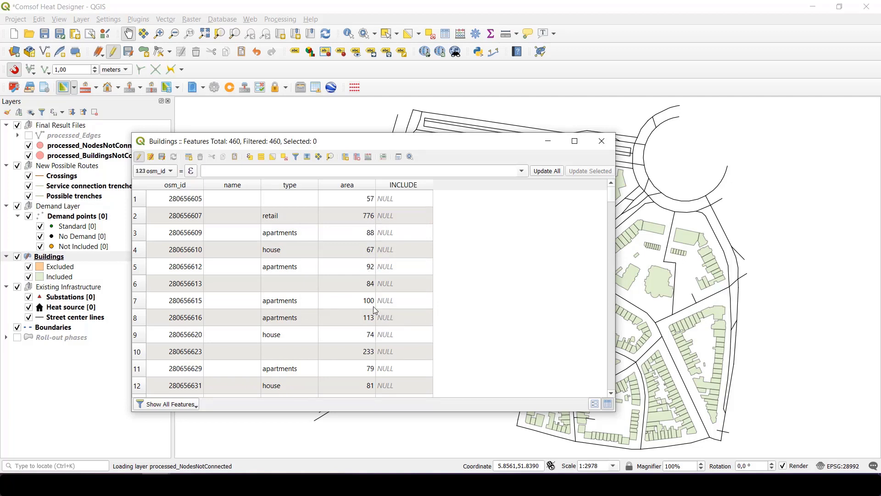
- Set the INCLUDE field to 'T' for all features in the Buildings table
{"action": "left_click", "coordinate": [163, 172]}
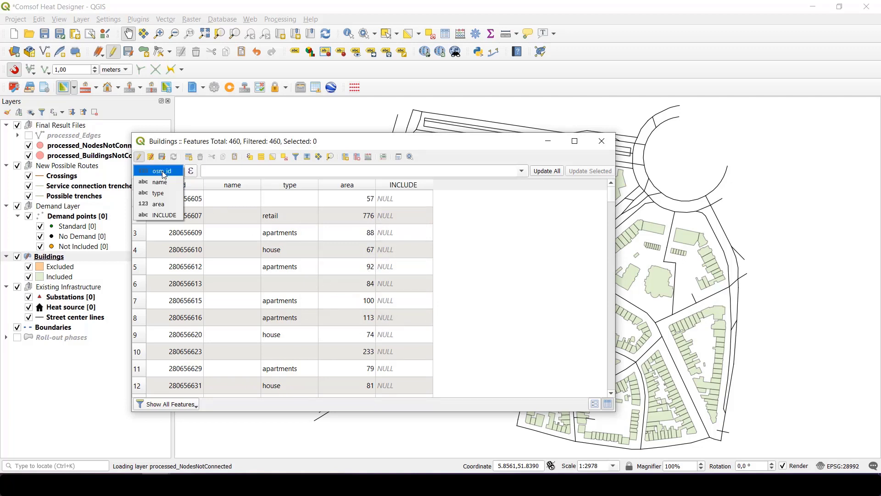
{"action": "left_click", "coordinate": [158, 215]}
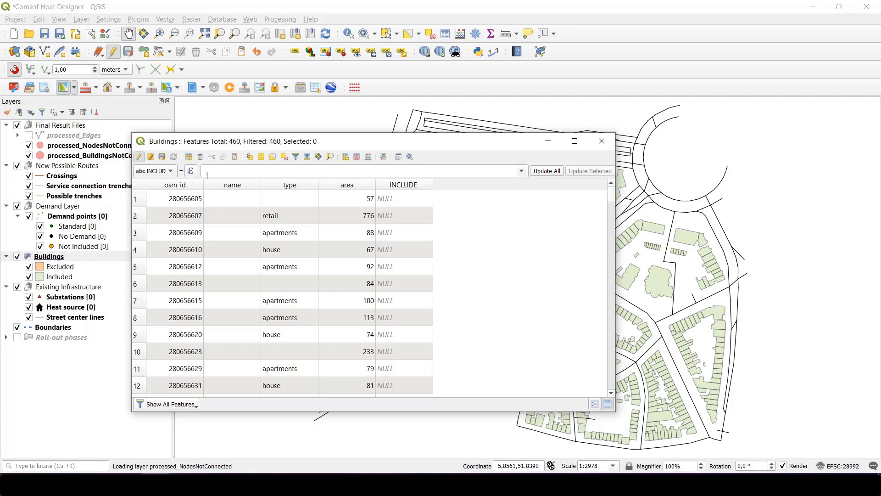
{"action": "left_click", "coordinate": [208, 173]}
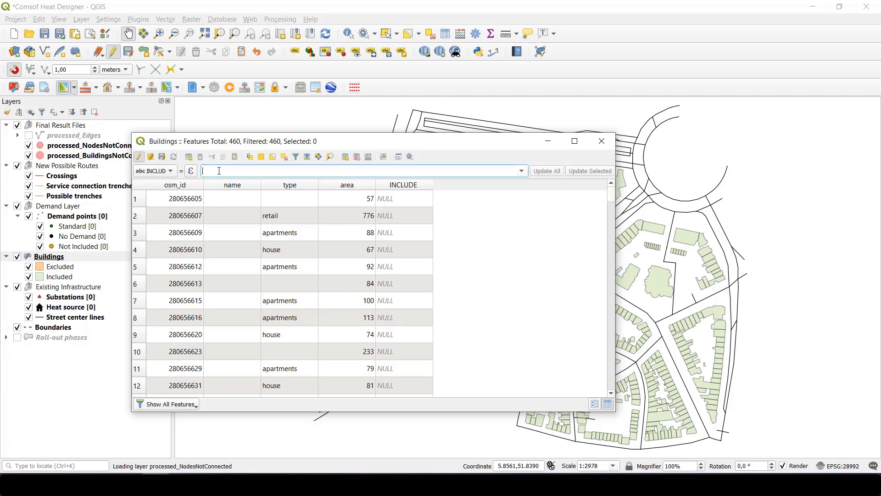
{"action": "type", "text": "7"}
{"action": "left_click", "coordinate": [546, 175]}
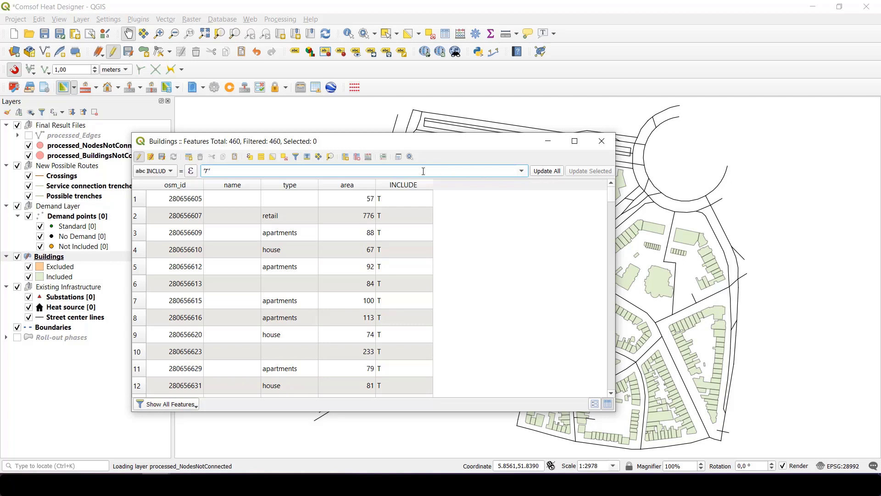
- Select the buildings whose area is less than 30 using the form filter
{"action": "left_click", "coordinate": [296, 157]}
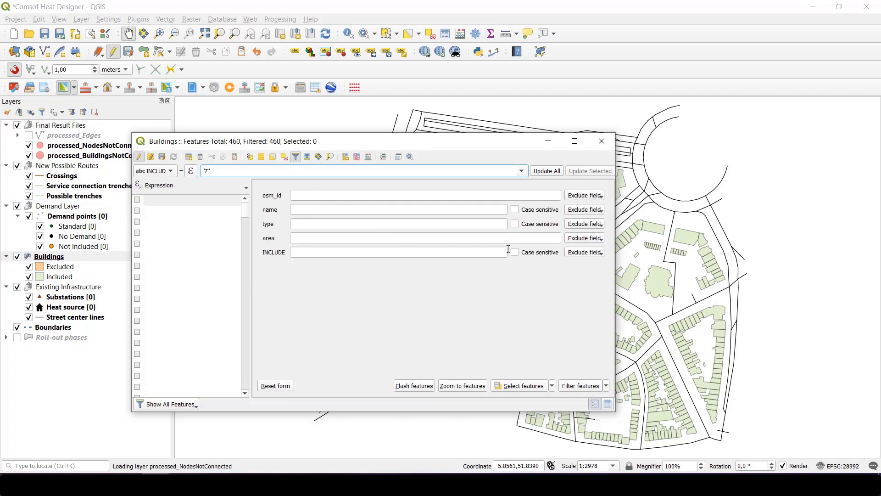
{"action": "left_click", "coordinate": [581, 240]}
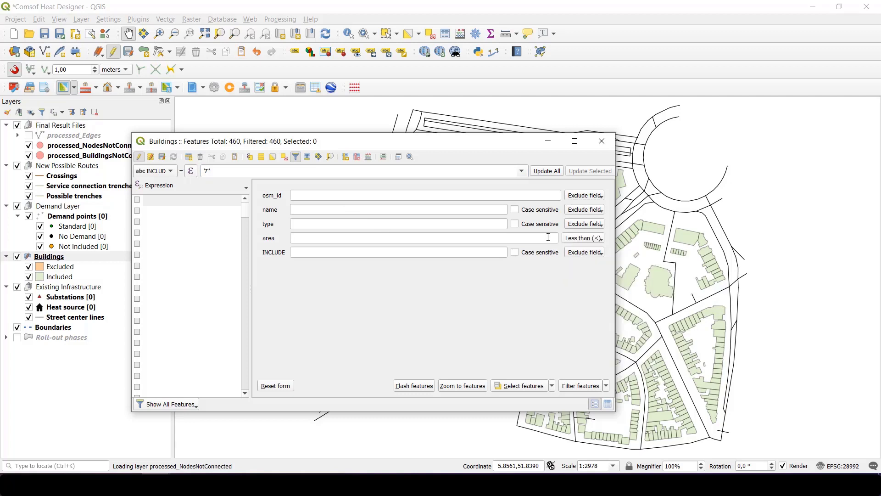
{"action": "left_click", "coordinate": [549, 234]}
{"action": "type", "text": "30"}
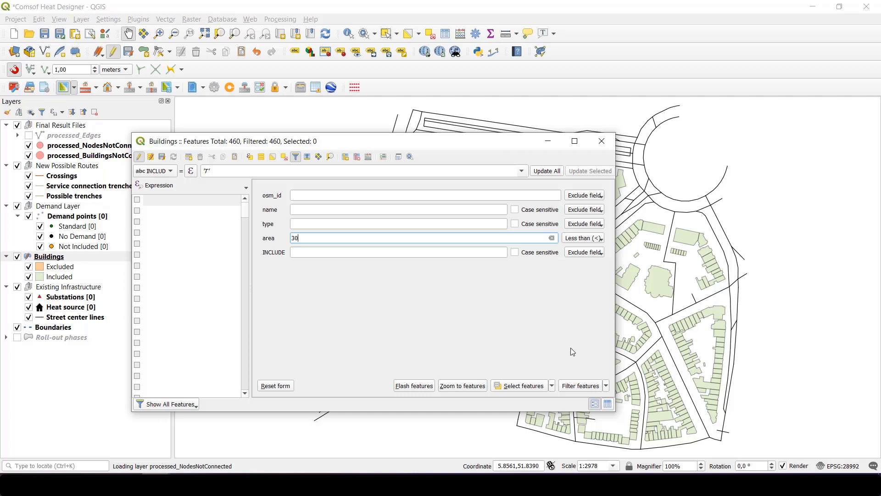
{"action": "left_click", "coordinate": [524, 391]}
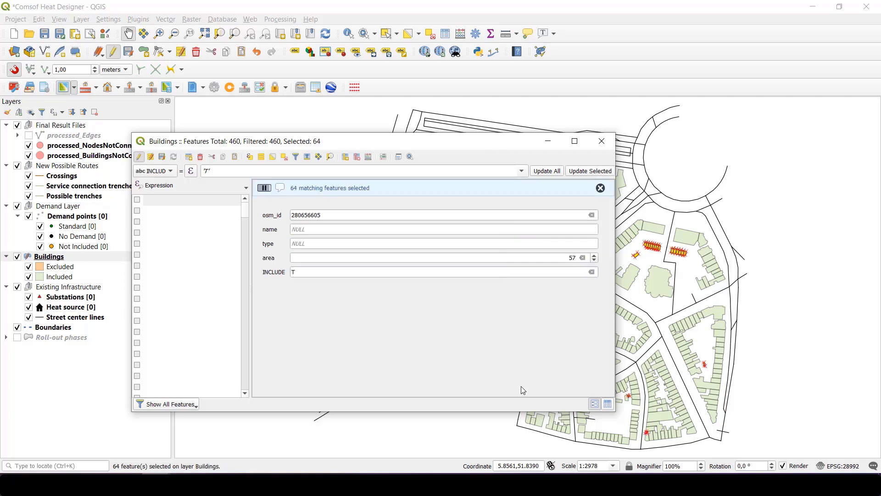
- Return to the table view and set INCLUDE to 'F' for the selected buildings only
{"action": "left_click_drag", "start_coordinate": [494, 143], "coordinate": [477, 111]}
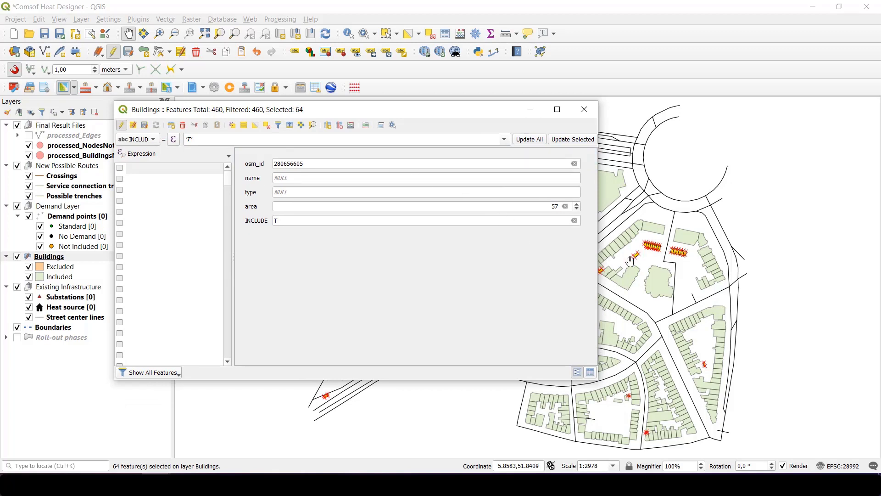
{"action": "left_click", "coordinate": [591, 373]}
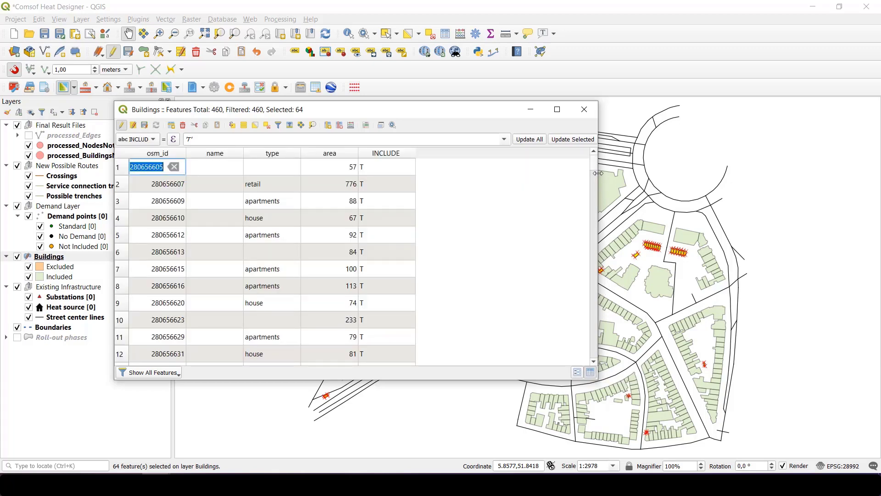
{"action": "left_click_drag", "start_coordinate": [594, 164], "coordinate": [592, 186]}
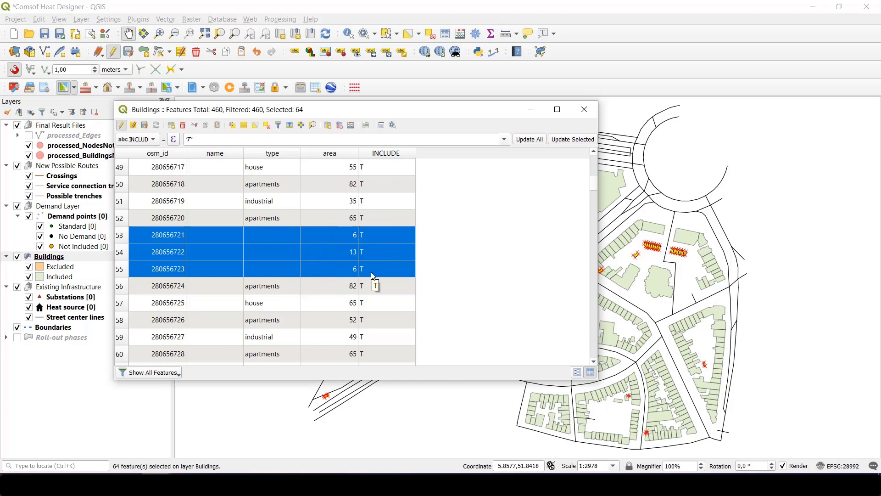
{"action": "left_click", "coordinate": [199, 140]}
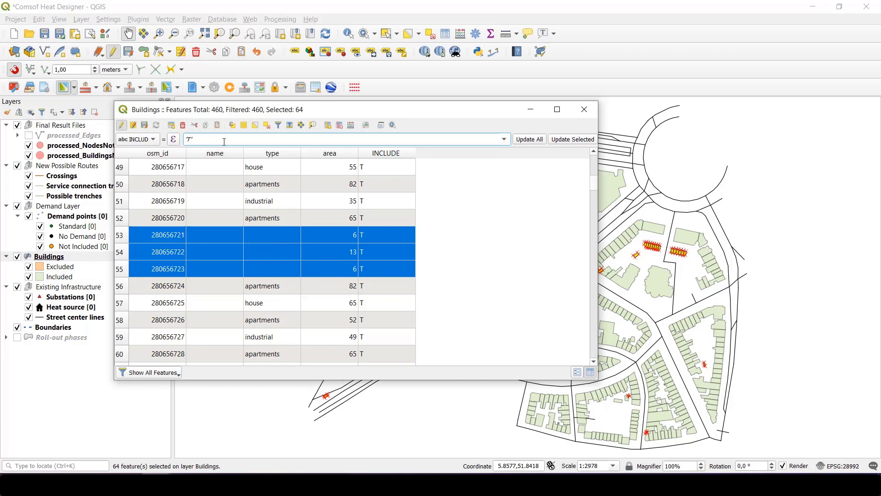
{"action": "key", "text": "BackSpace"}
{"action": "type", "text": "'"}
{"action": "left_click", "coordinate": [563, 144]}
- Try to stop editing the Buildings layer and save its changes
{"action": "left_click", "coordinate": [122, 126]}
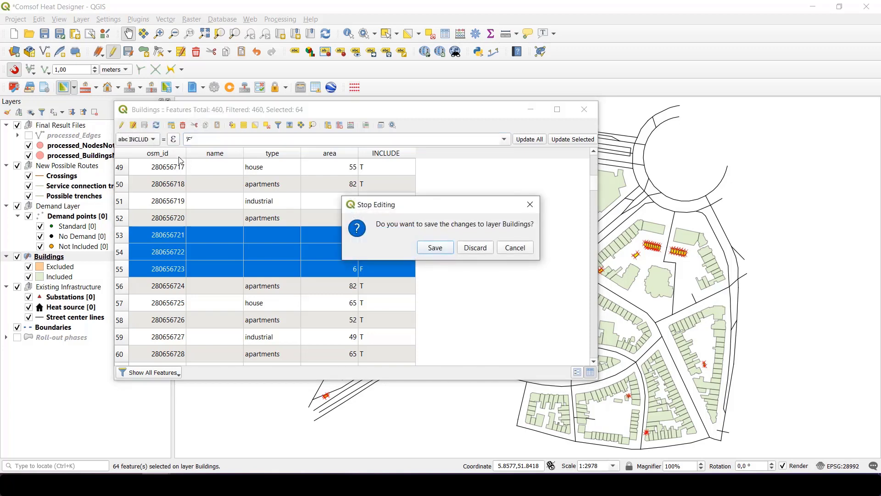
{"action": "left_click", "coordinate": [436, 250]}
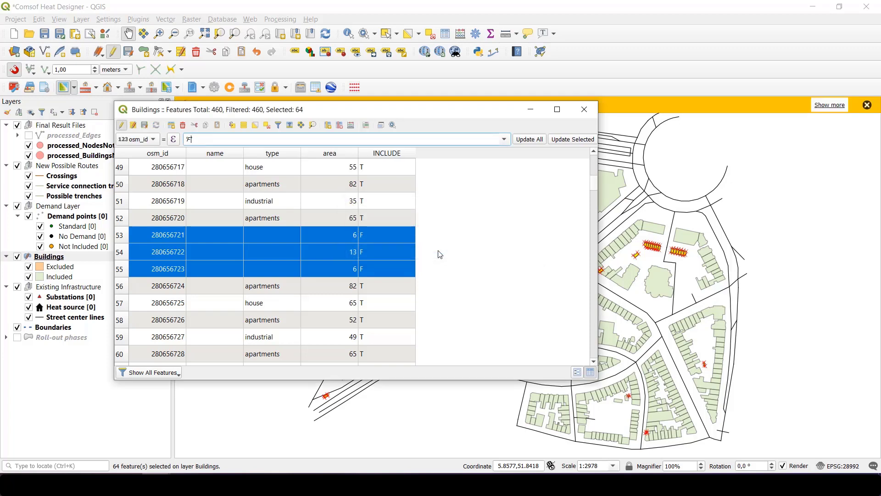
{"action": "scroll", "coordinate": [381, 256], "scroll_direction": "down", "scroll_amount": 3}
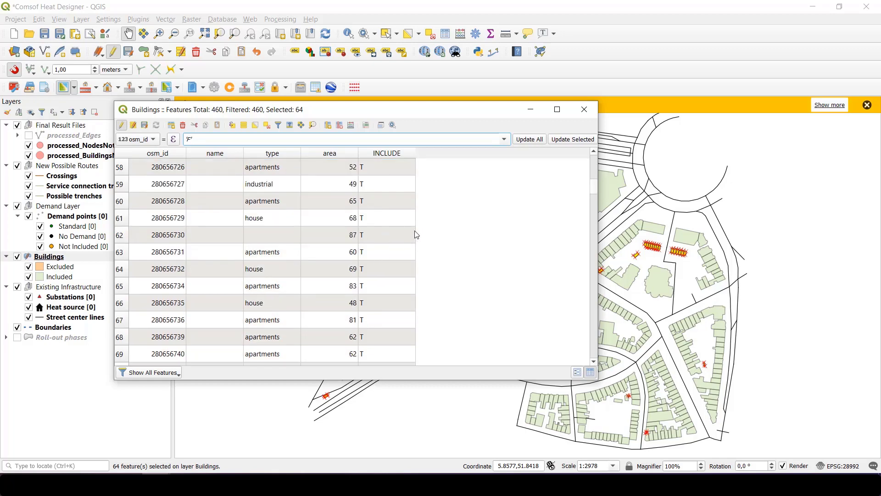
- Close the attribute table, dismiss the message above the map and deselect all buildings
{"action": "left_click", "coordinate": [585, 109]}
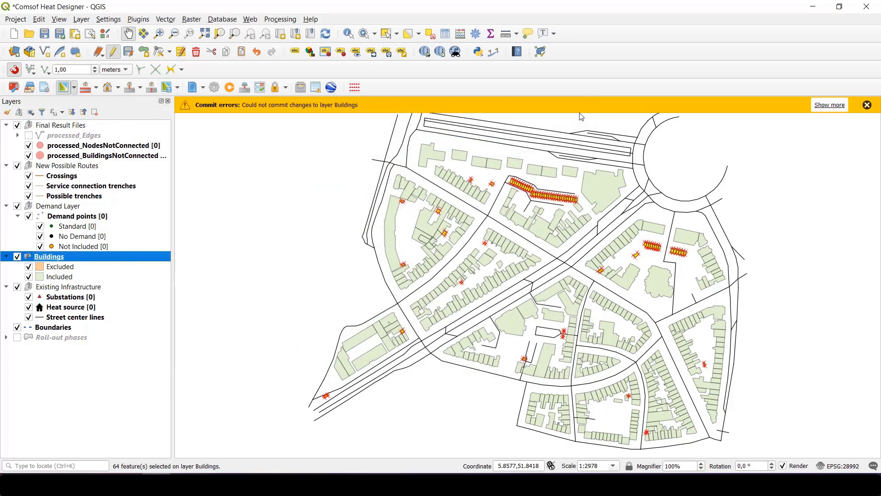
{"action": "left_click", "coordinate": [868, 105]}
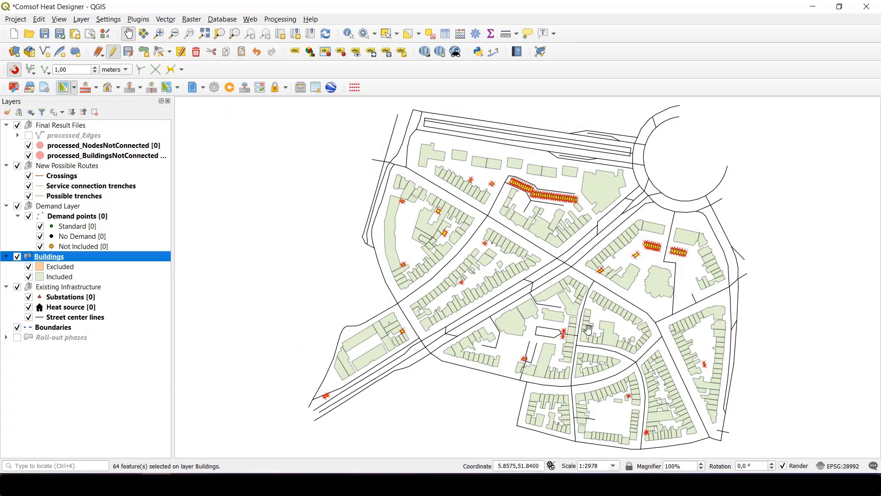
{"action": "scroll", "coordinate": [575, 337], "scroll_direction": "up", "scroll_amount": 1}
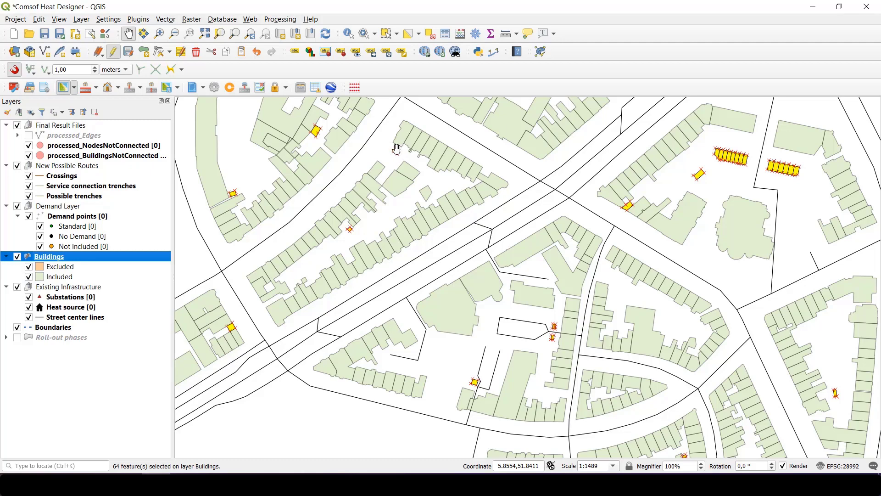
{"action": "left_click", "coordinate": [430, 34]}
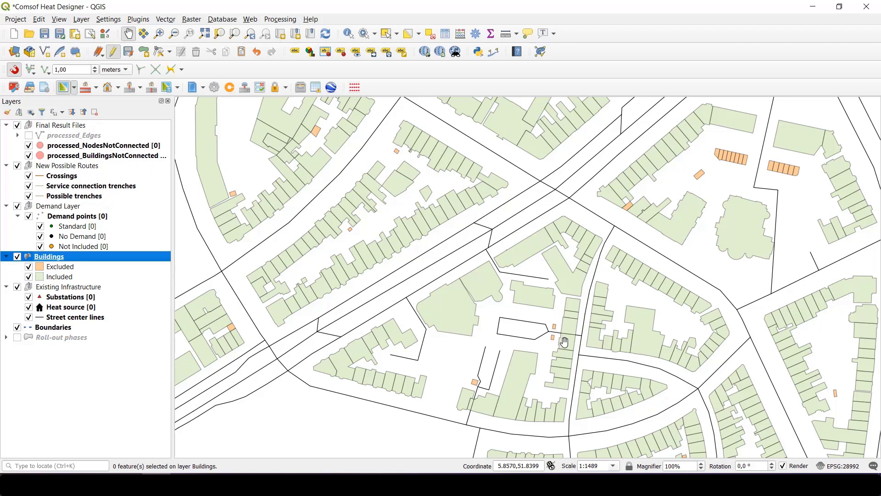
- Select the two small detached buildings inside the courtyard of the southern block that are still marked as included
{"action": "left_click_drag", "start_coordinate": [607, 324], "coordinate": [541, 167]}
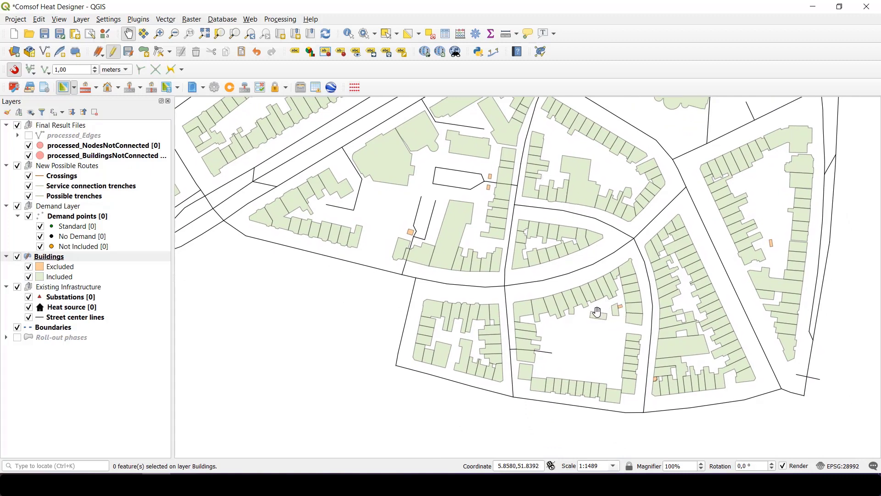
{"action": "left_click_drag", "start_coordinate": [391, 169], "coordinate": [305, 242]}
{"action": "left_click_drag", "start_coordinate": [418, 161], "coordinate": [422, 356]}
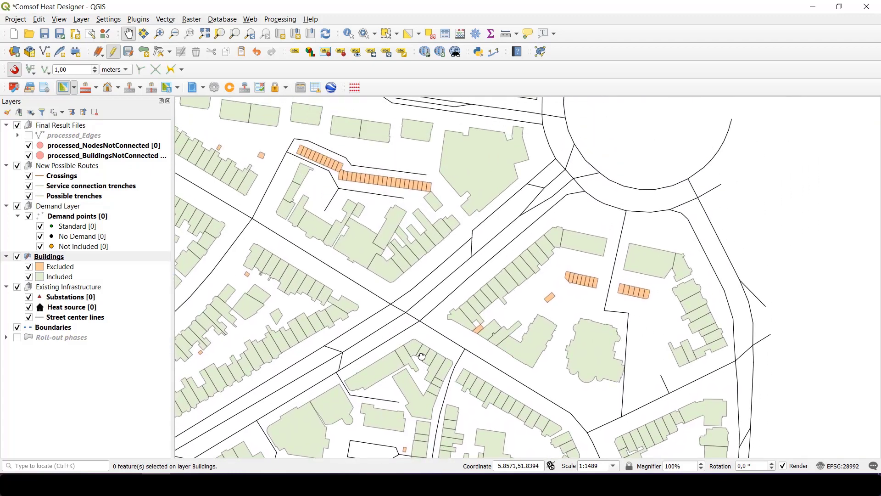
{"action": "left_click_drag", "start_coordinate": [328, 233], "coordinate": [482, 228]}
{"action": "left_click_drag", "start_coordinate": [611, 391], "coordinate": [554, 187]}
{"action": "left_click_drag", "start_coordinate": [622, 282], "coordinate": [581, 231]}
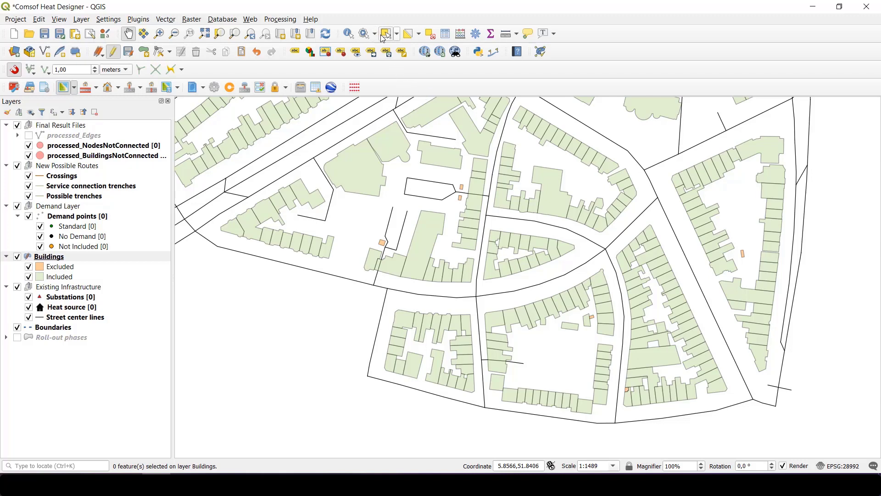
{"action": "left_click", "coordinate": [397, 34]}
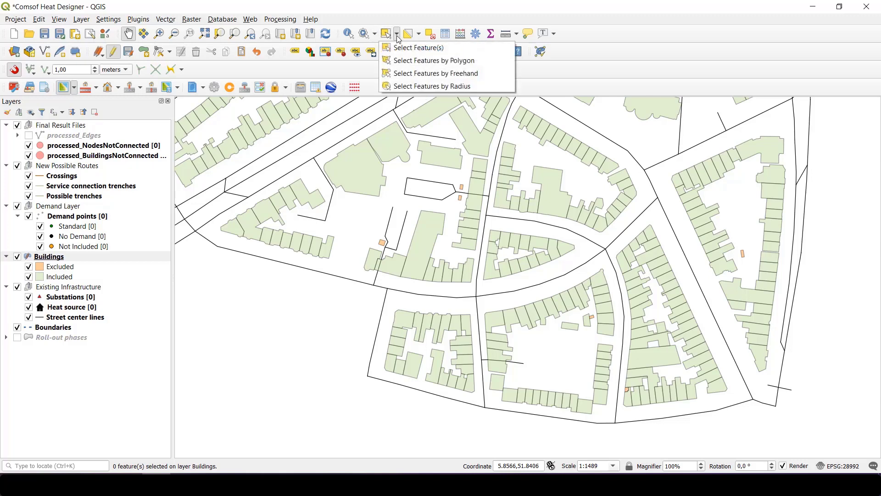
{"action": "left_click", "coordinate": [403, 49]}
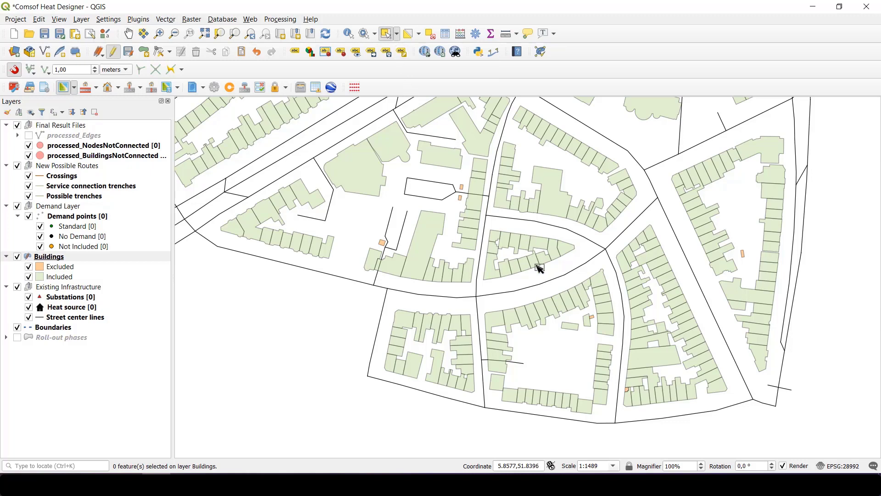
{"action": "left_click_drag", "start_coordinate": [564, 322], "coordinate": [595, 354]}
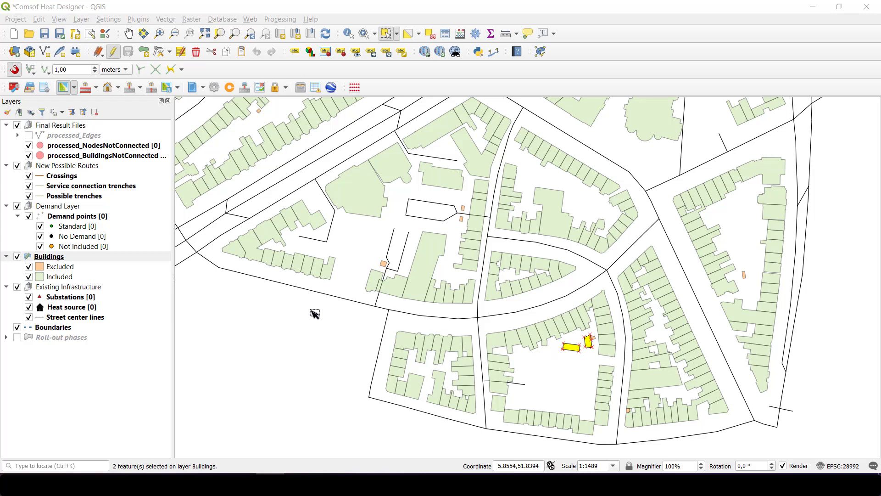
- Open the Buildings attribute table and set INCLUDE to 'F' for the selected buildings only
{"action": "left_click", "coordinate": [52, 259]}
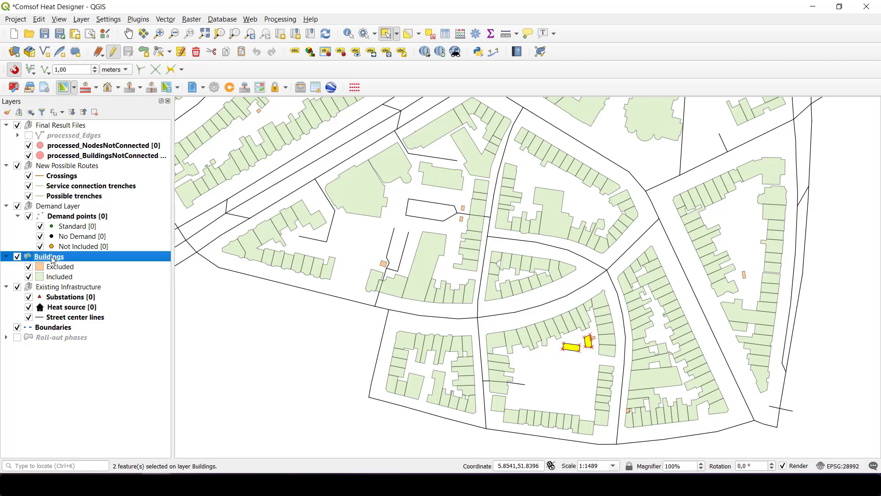
{"action": "right_click", "coordinate": [52, 260]}
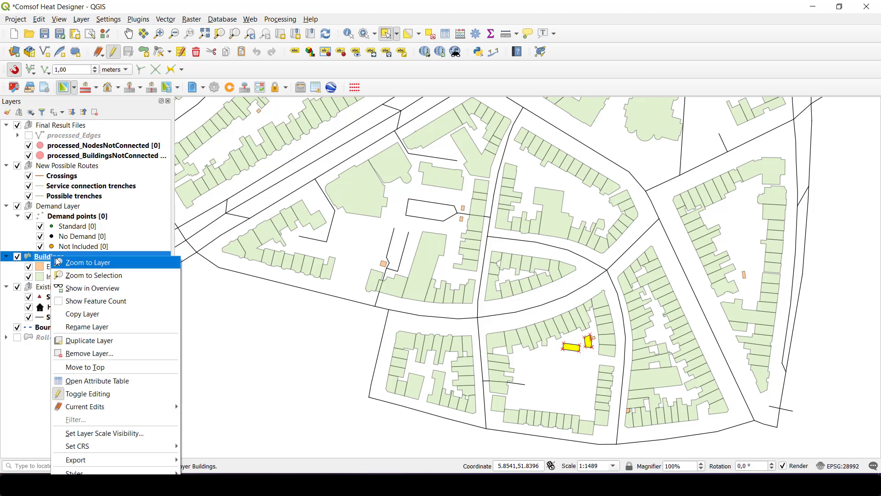
{"action": "left_click", "coordinate": [92, 381]}
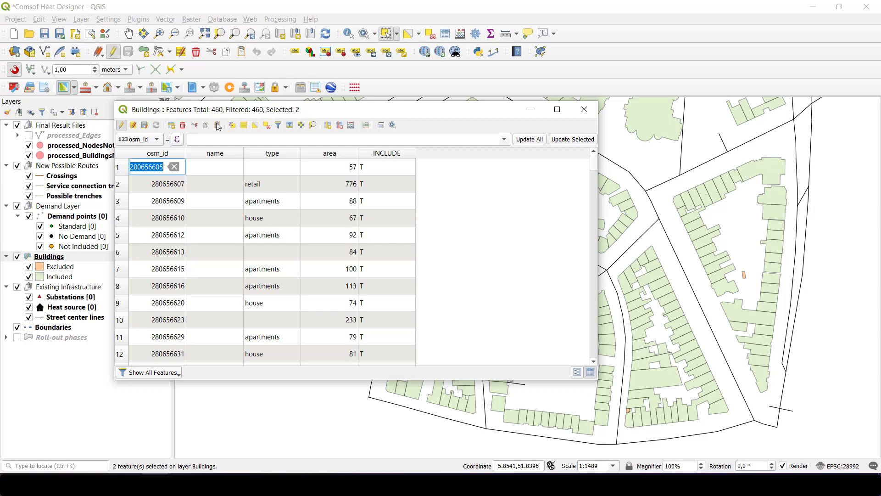
{"action": "left_click", "coordinate": [160, 140]}
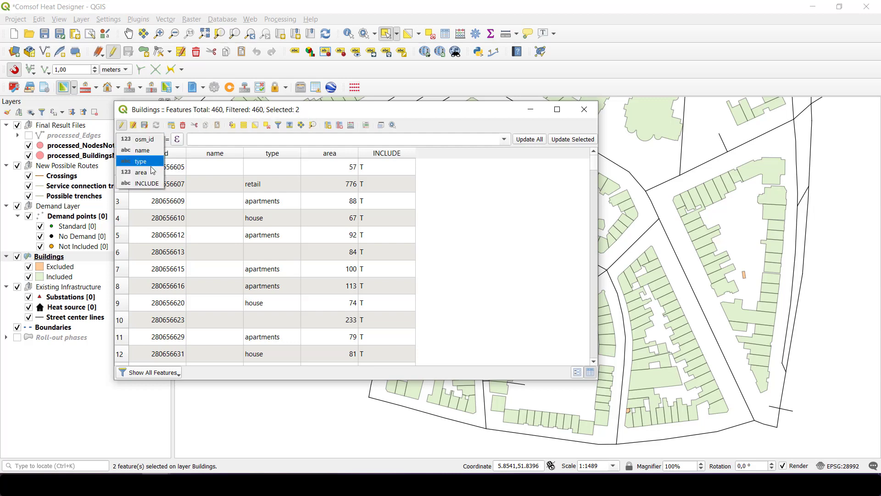
{"action": "left_click", "coordinate": [146, 183]}
{"action": "left_click", "coordinate": [204, 137]}
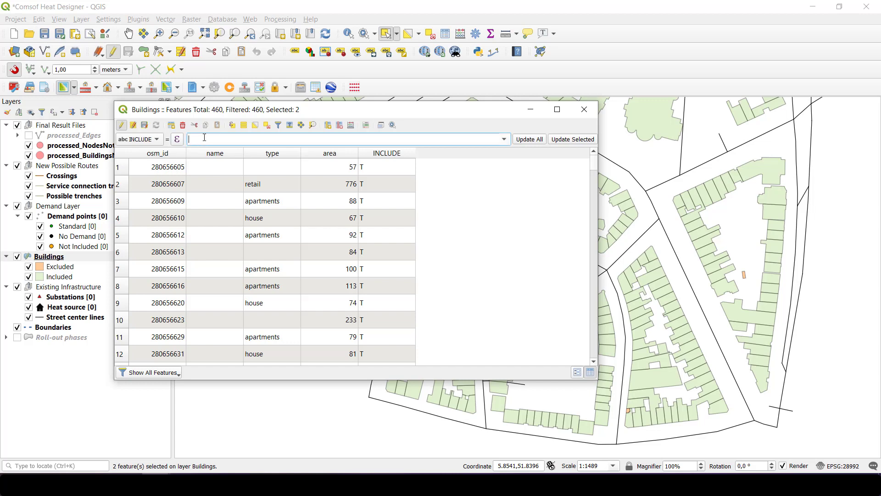
{"action": "type", "text": "'T'"}
{"action": "left_click", "coordinate": [559, 141]}
- Stop editing the Buildings layer with its changes saved, close the attribute table and deselect all buildings
{"action": "left_click_drag", "start_coordinate": [507, 114], "coordinate": [449, 83]}
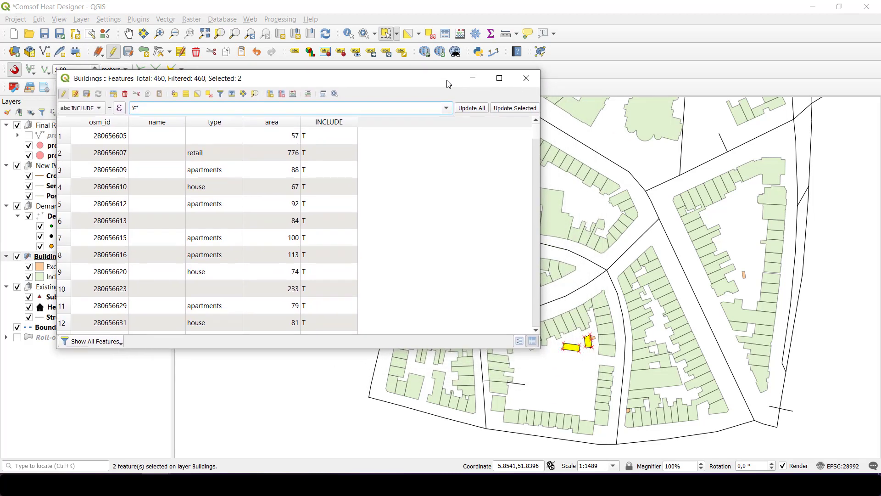
{"action": "left_click", "coordinate": [63, 94]}
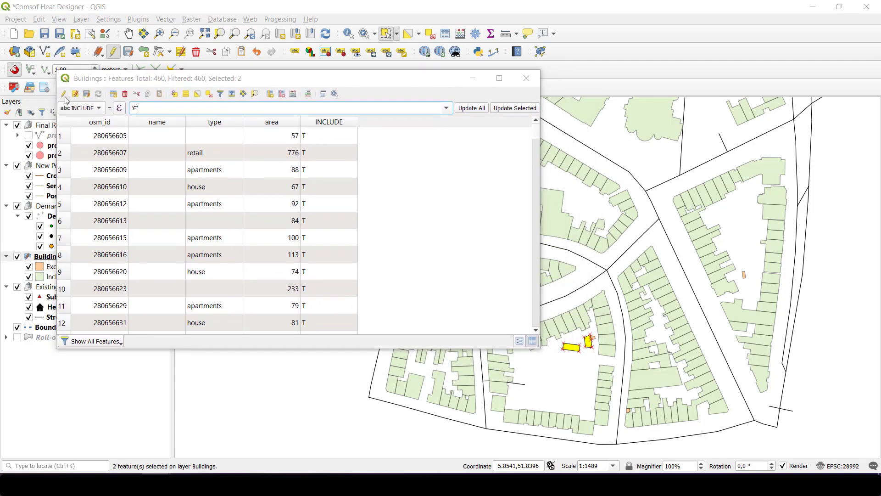
{"action": "left_click", "coordinate": [429, 248]}
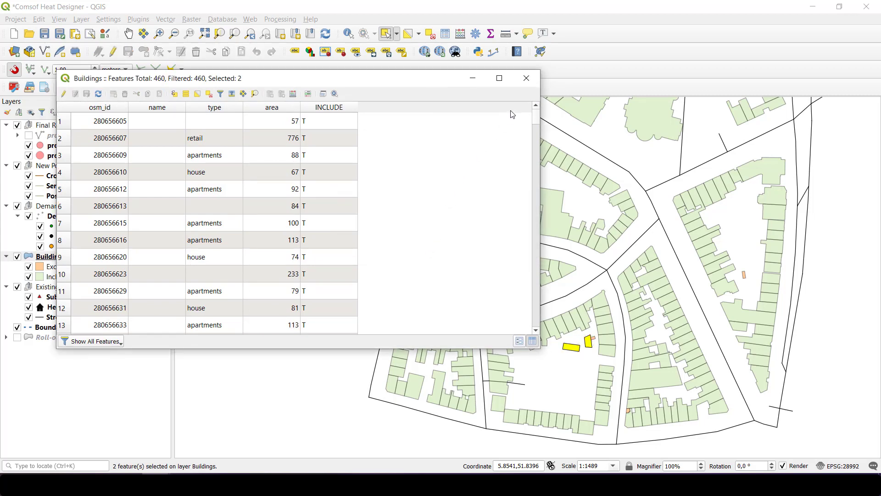
{"action": "left_click", "coordinate": [527, 79]}
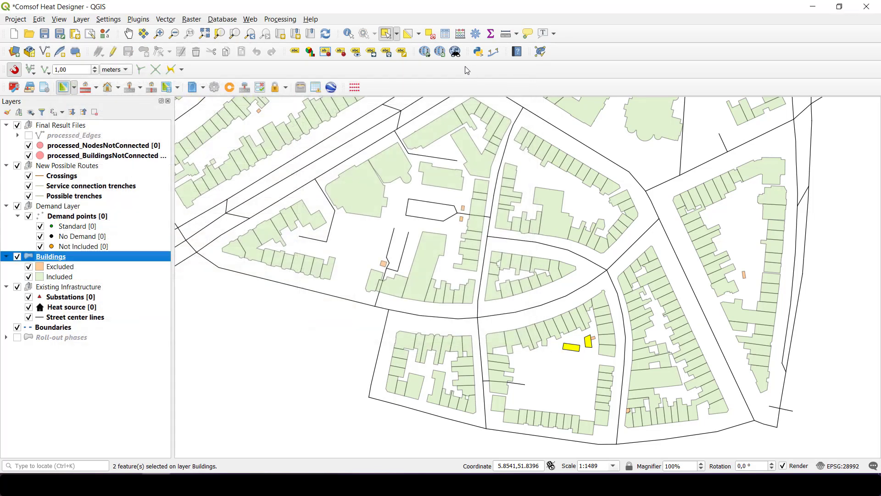
{"action": "left_click", "coordinate": [429, 36]}
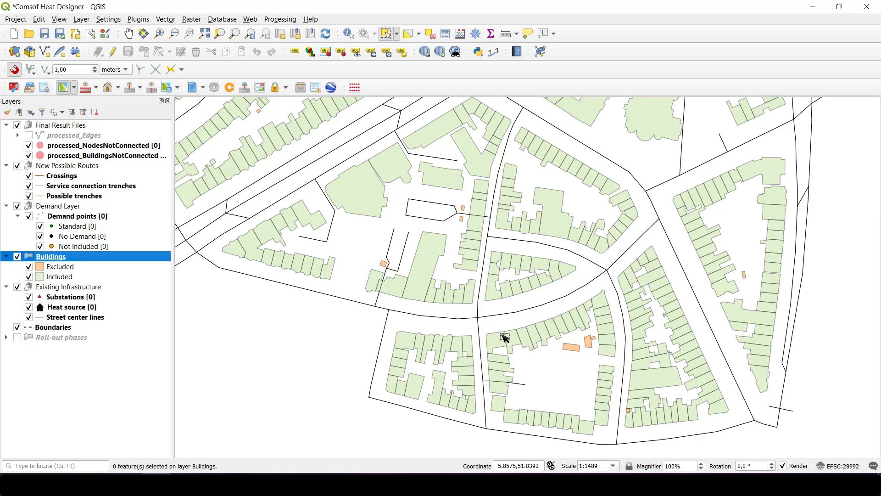
- Reopen the Buildings attribute table in edit mode and add a whole-number field HEAT_KWH_Y with length 10
{"action": "right_click", "coordinate": [61, 260]}
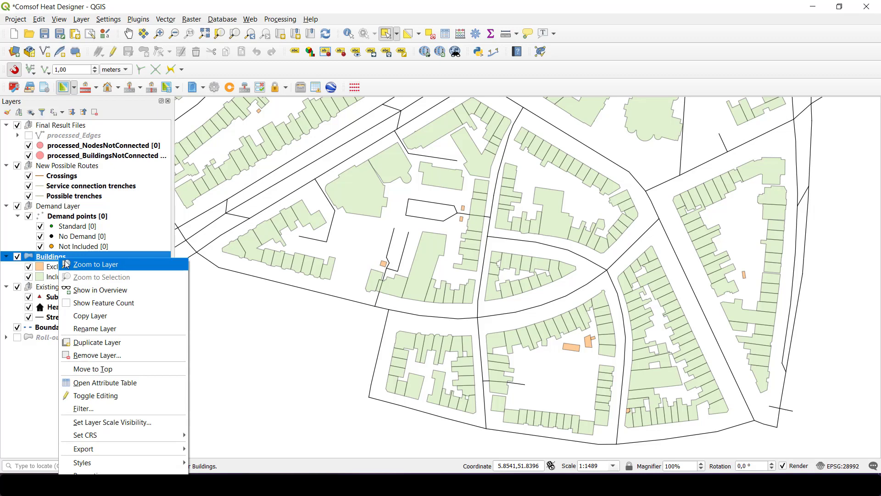
{"action": "left_click", "coordinate": [102, 382]}
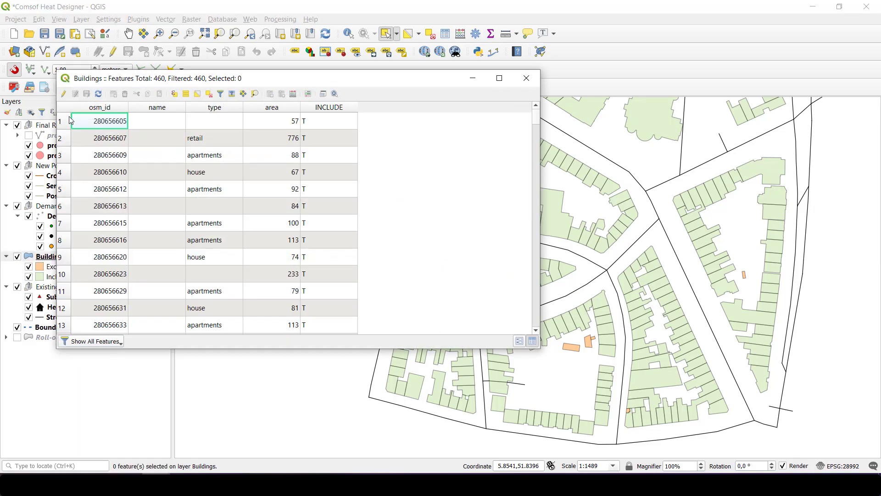
{"action": "left_click", "coordinate": [64, 94]}
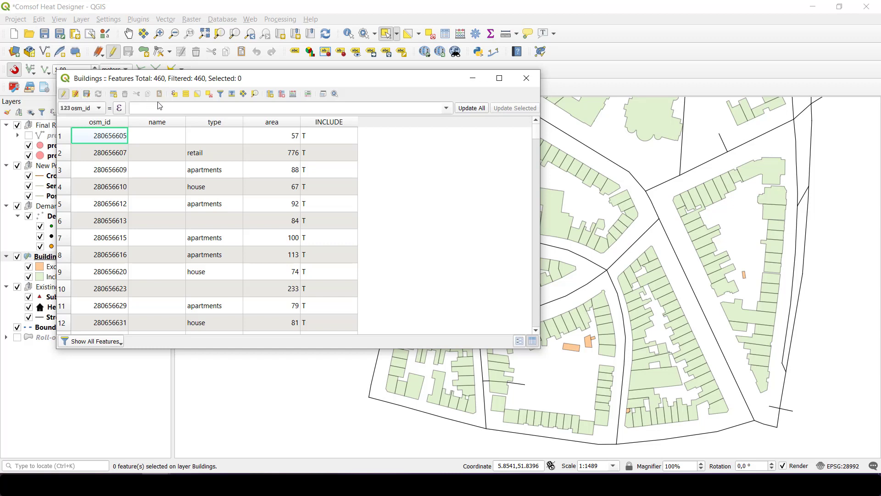
{"action": "left_click", "coordinate": [270, 94]}
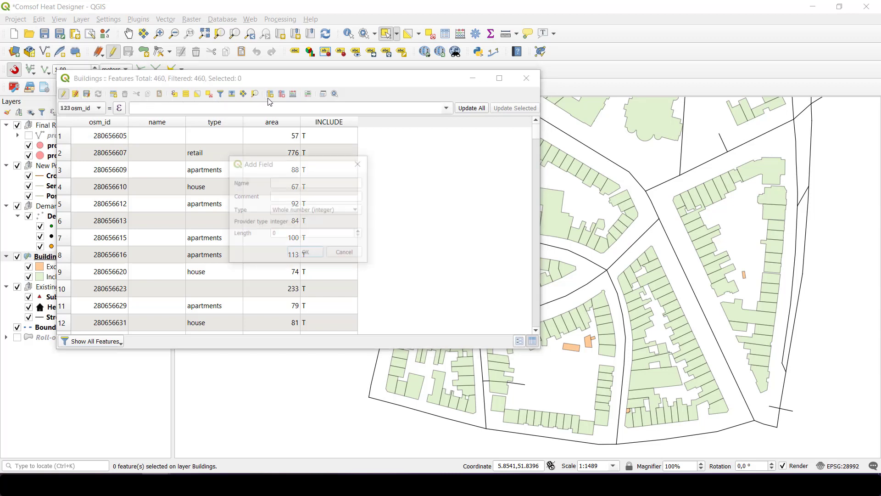
{"action": "left_click", "coordinate": [285, 183]}
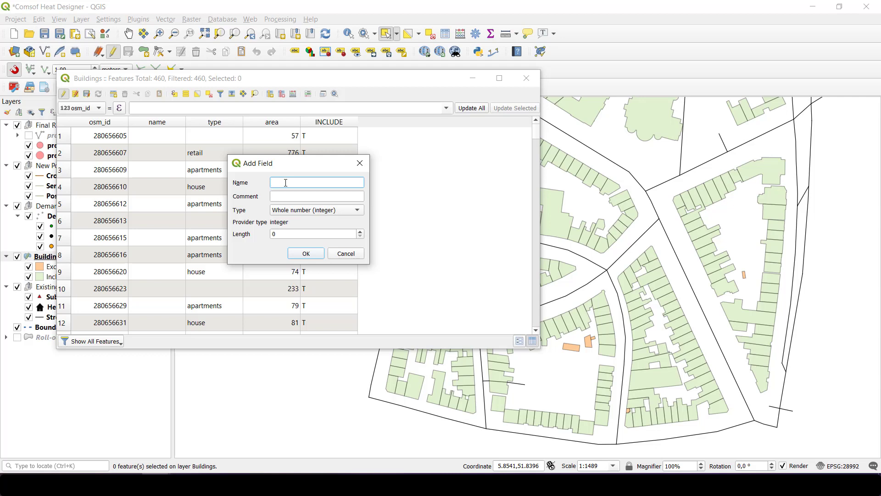
{"action": "type", "text": "HEAT_KWH_Y"}
{"action": "left_click", "coordinate": [296, 234]}
{"action": "left_click_drag", "start_coordinate": [277, 234], "coordinate": [267, 233]}
{"action": "type", "text": "10"}
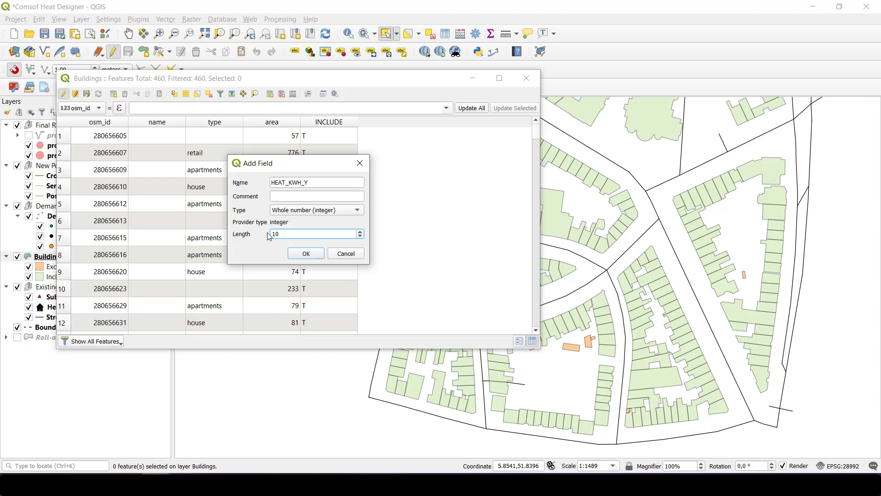
{"action": "left_click", "coordinate": [306, 253]}
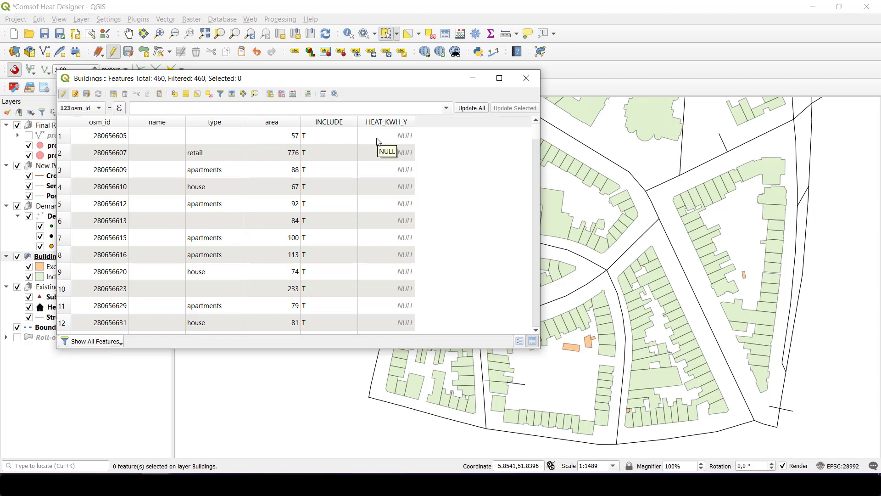
- Fill HEAT_KWH_Y for all buildings with the expression 20000*$area/50
{"action": "left_click", "coordinate": [105, 111]}
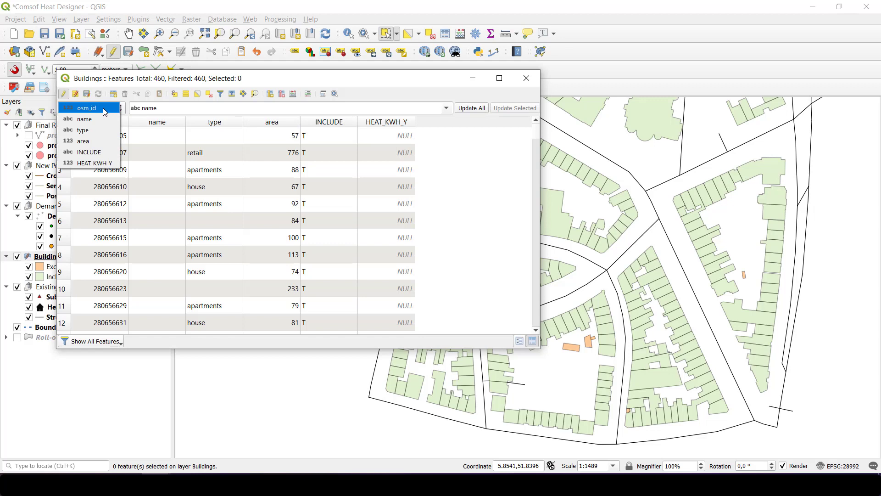
{"action": "left_click", "coordinate": [96, 161]}
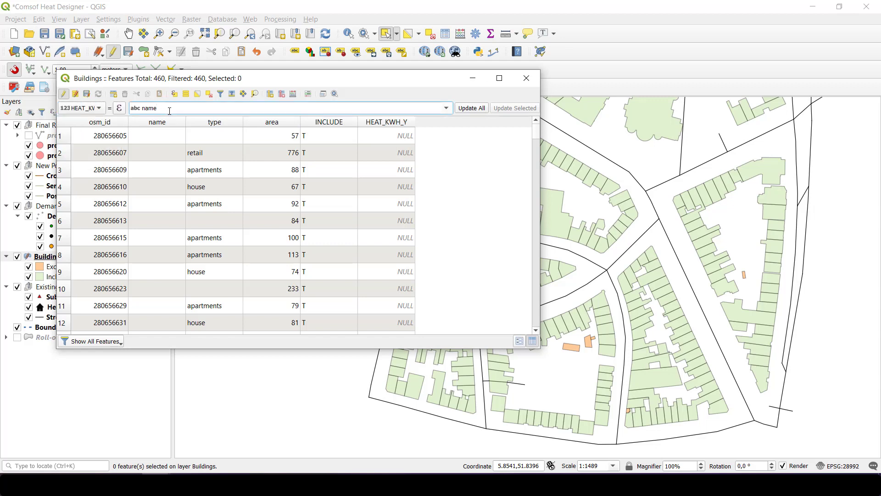
{"action": "key", "text": "BackSpace"}
{"action": "key", "text": "BackSpace"}
{"action": "key", "text": "BackSpace"}
{"action": "key", "text": "BackSpace"}
{"action": "type", "text": "20000*$area/50"}
{"action": "left_click", "coordinate": [469, 111]}
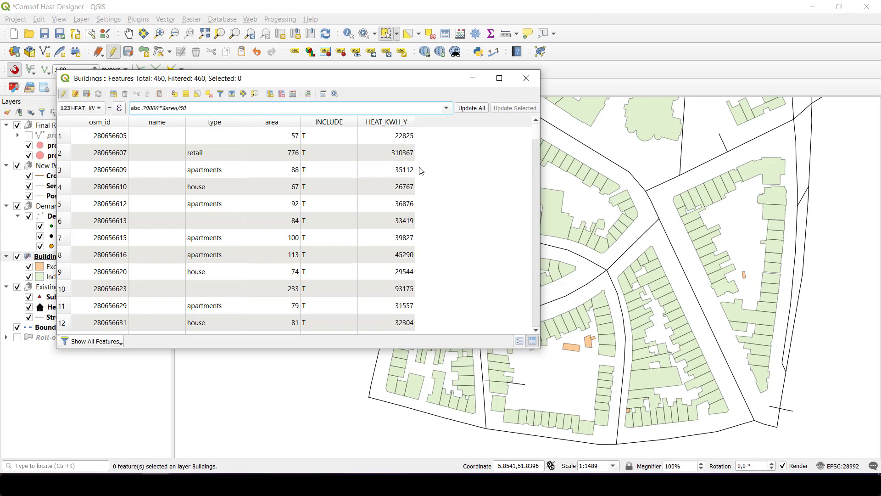
- Select the buildings whose HEAT_KWH_Y is less than 20000 using the form filter
{"action": "left_click_drag", "start_coordinate": [426, 84], "coordinate": [480, 111]}
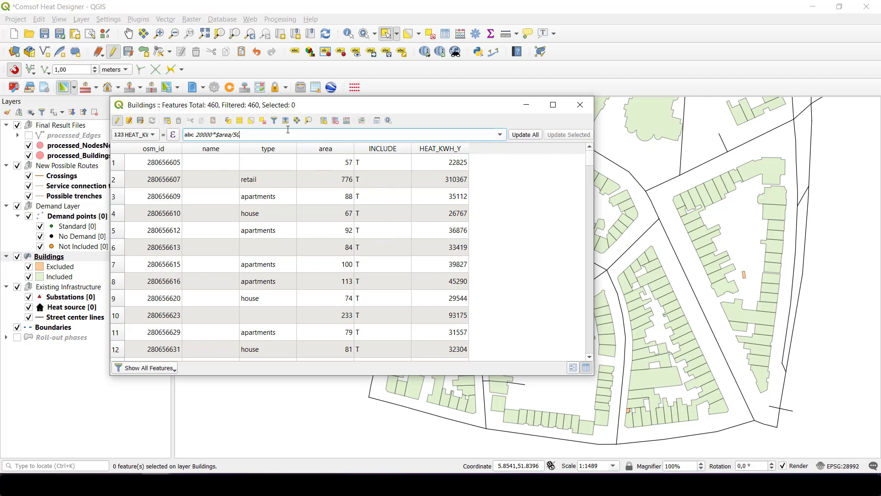
{"action": "left_click", "coordinate": [275, 122]}
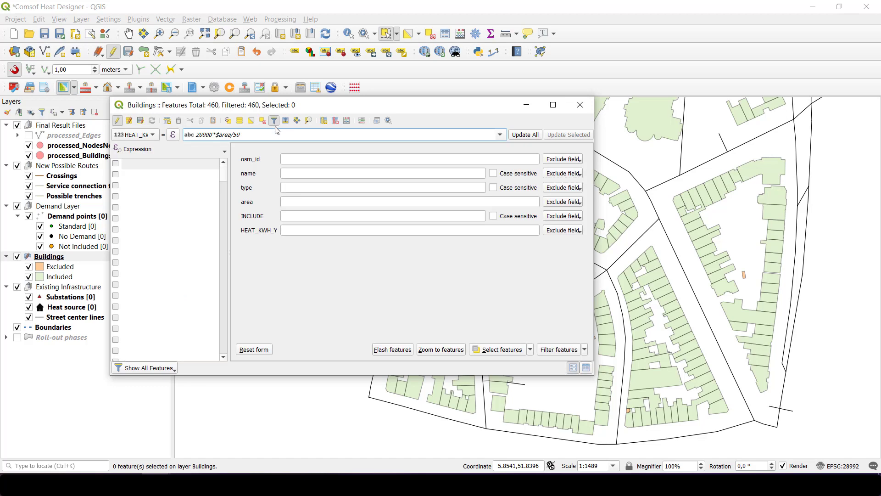
{"action": "left_click", "coordinate": [549, 232]}
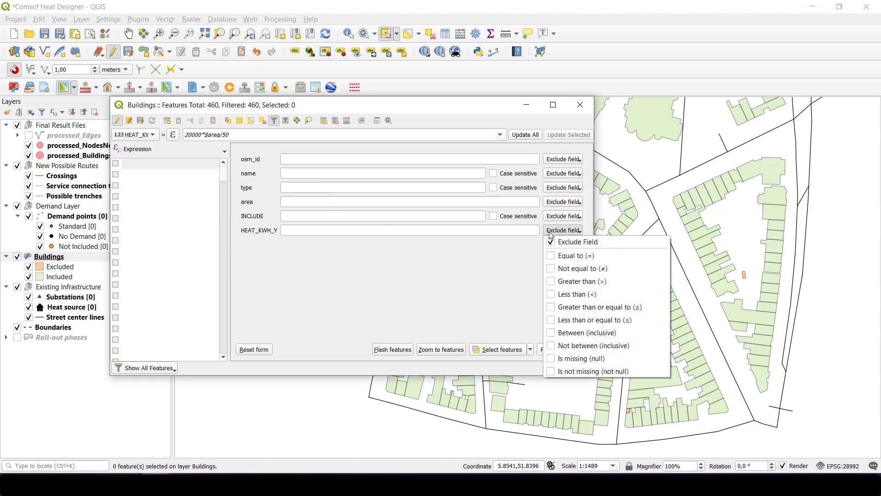
{"action": "left_click", "coordinate": [561, 292]}
{"action": "left_click", "coordinate": [509, 229]}
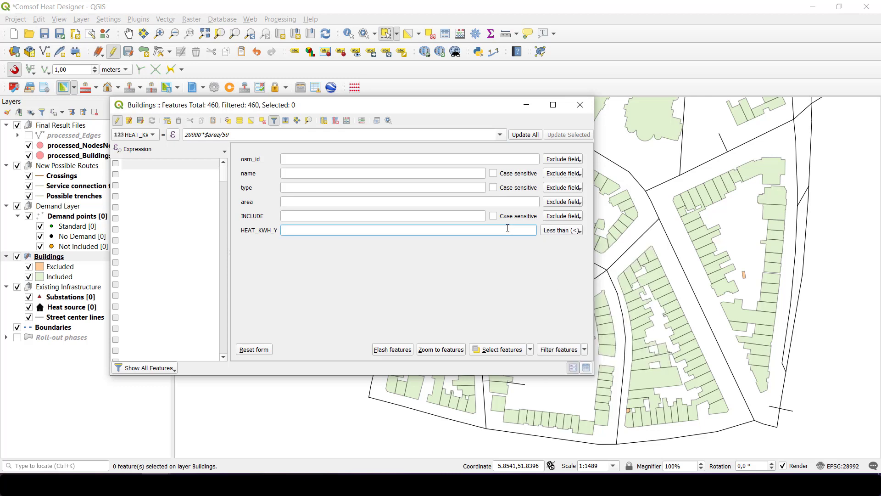
{"action": "type", "text": "20000"}
{"action": "left_click", "coordinate": [498, 351]}
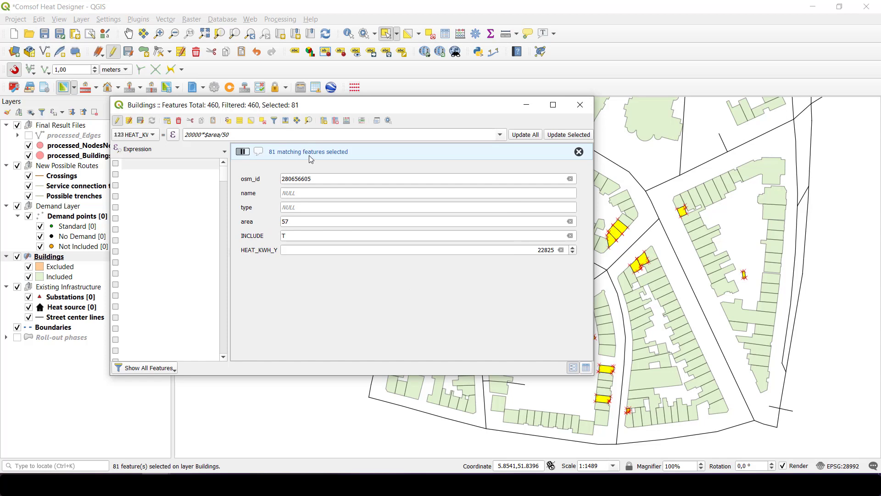
- Set HEAT_KWH_Y to 20000 for the selected buildings only
{"action": "left_click", "coordinate": [586, 367]}
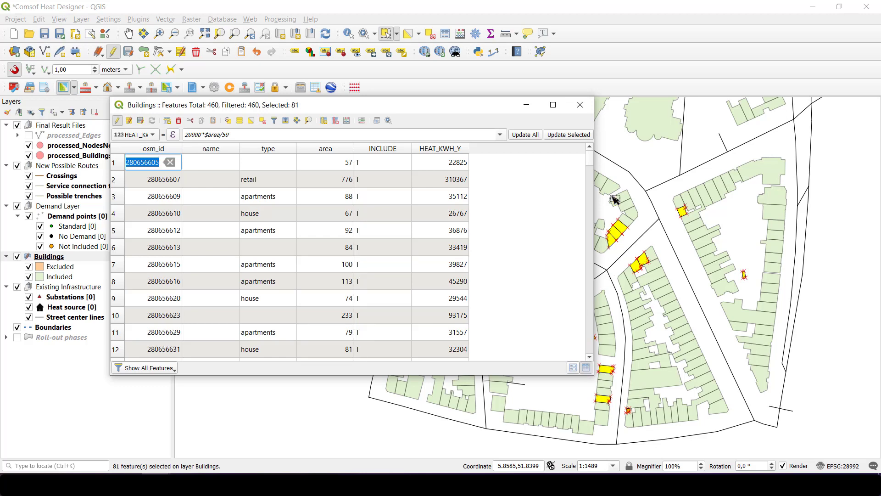
{"action": "scroll", "coordinate": [592, 179], "scroll_direction": "down", "scroll_amount": 11}
{"action": "scroll", "coordinate": [592, 179], "scroll_direction": "down", "scroll_amount": 11}
{"action": "scroll", "coordinate": [591, 186], "scroll_direction": "up", "scroll_amount": 4}
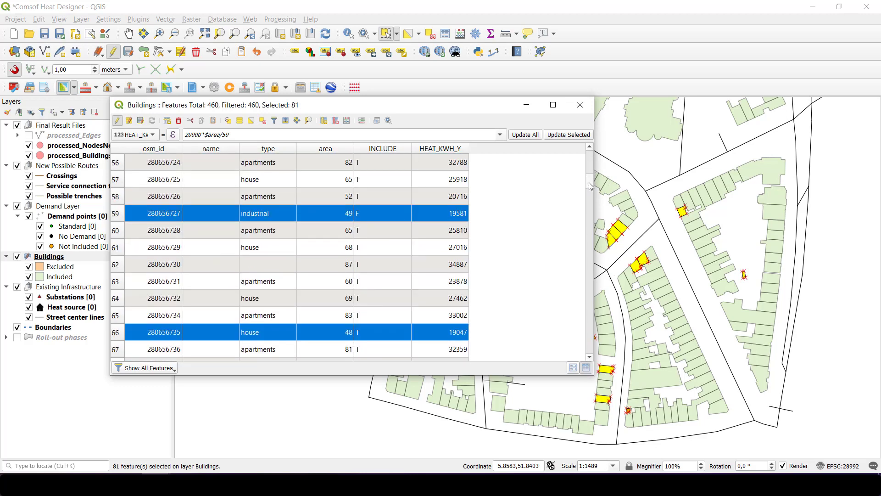
{"action": "scroll", "coordinate": [591, 186], "scroll_direction": "up", "scroll_amount": 18}
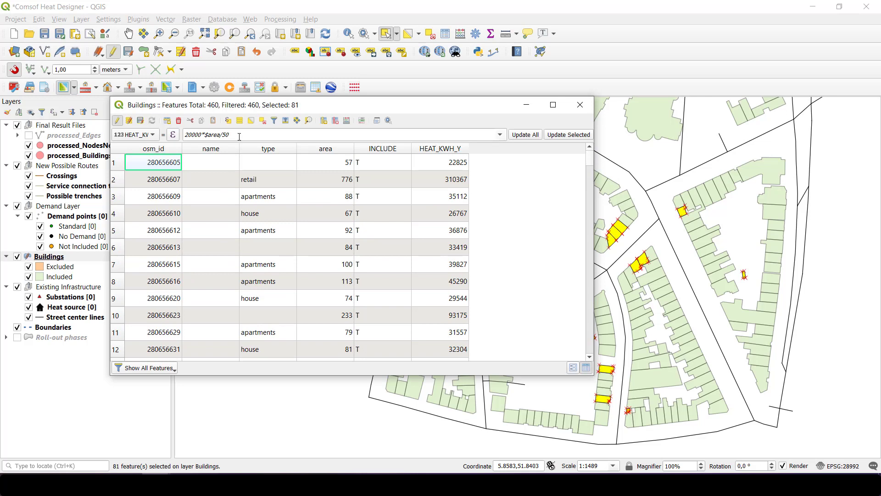
{"action": "left_click", "coordinate": [223, 134]}
{"action": "key", "text": "ctrl+a"}
{"action": "type", "text": "2"}
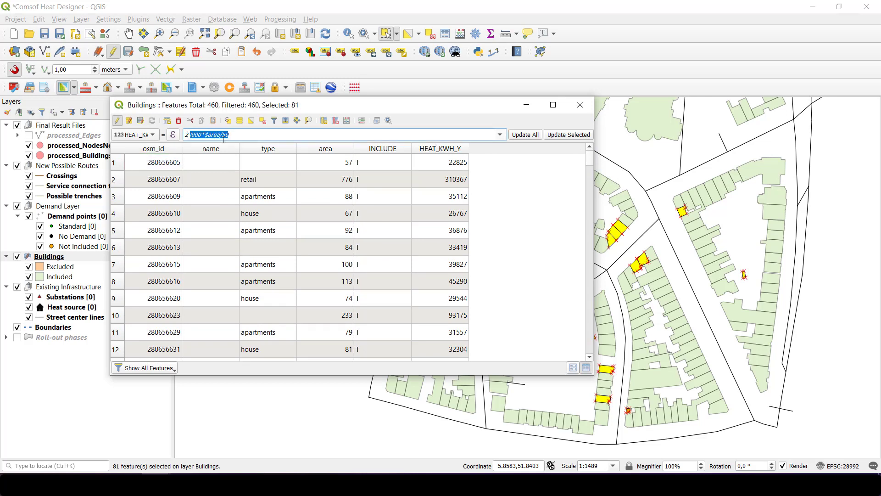
{"action": "key", "text": "BackSpace"}
{"action": "key", "text": "BackSpace"}
{"action": "type", "text": "20000"}
{"action": "key", "text": "BackSpace"}
- Sort the attribute table by HEAT_KWH_Y in ascending order to check the lowest values, and deselect all buildings
{"action": "left_click", "coordinate": [456, 149]}
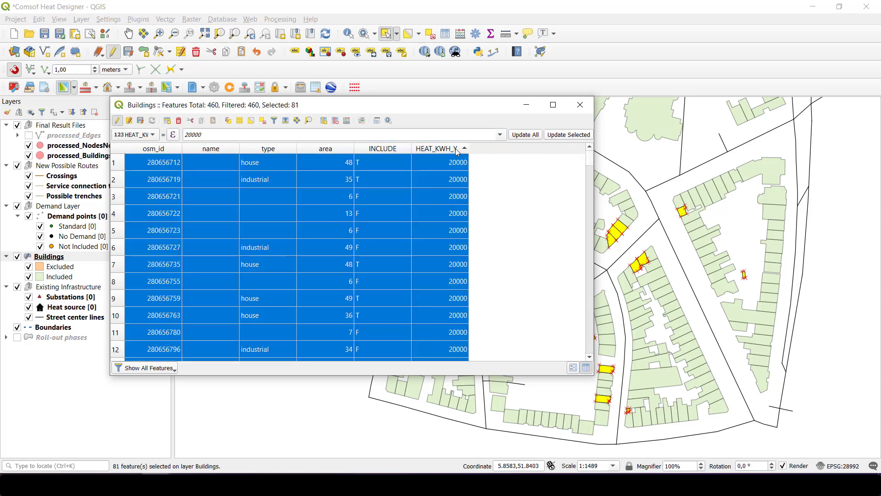
{"action": "scroll", "coordinate": [432, 214], "scroll_direction": "down", "scroll_amount": 10}
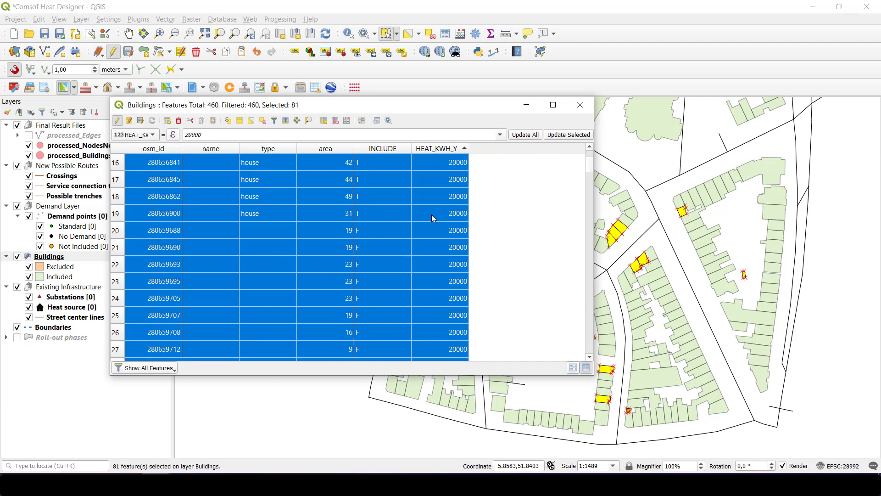
{"action": "scroll", "coordinate": [432, 214], "scroll_direction": "down", "scroll_amount": 2}
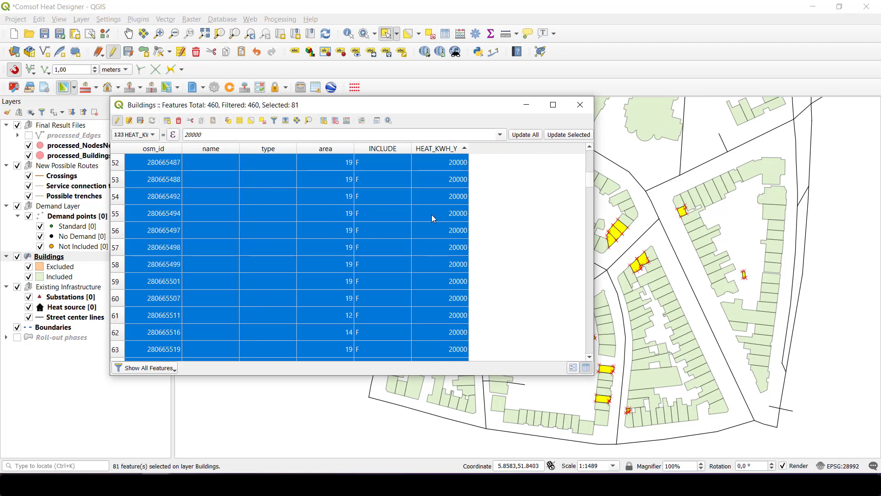
{"action": "scroll", "coordinate": [432, 214], "scroll_direction": "up", "scroll_amount": 12}
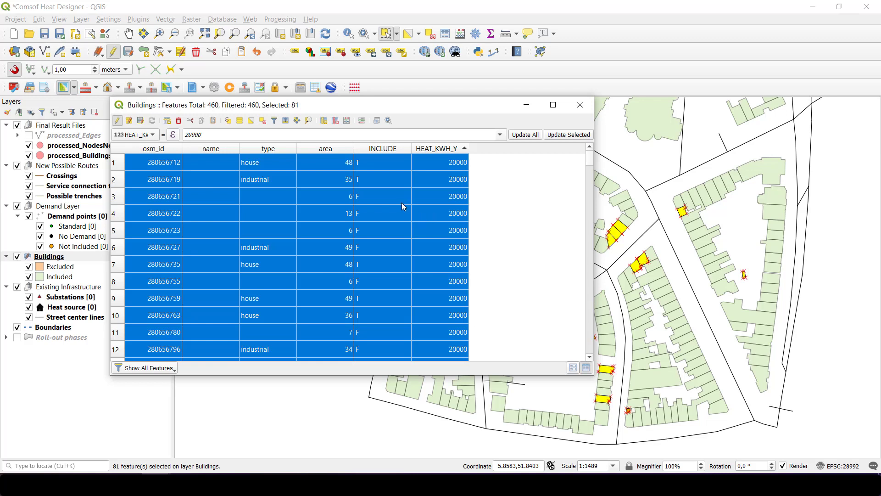
{"action": "left_click", "coordinate": [263, 121]}
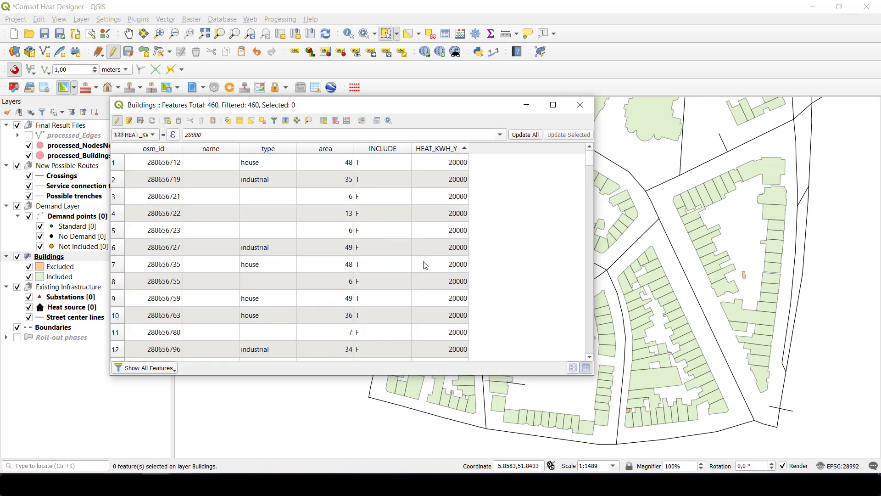
- Select the buildings whose HEAT_KWH_Y is greater than 200000 using the form filter
{"action": "left_click", "coordinate": [275, 121]}
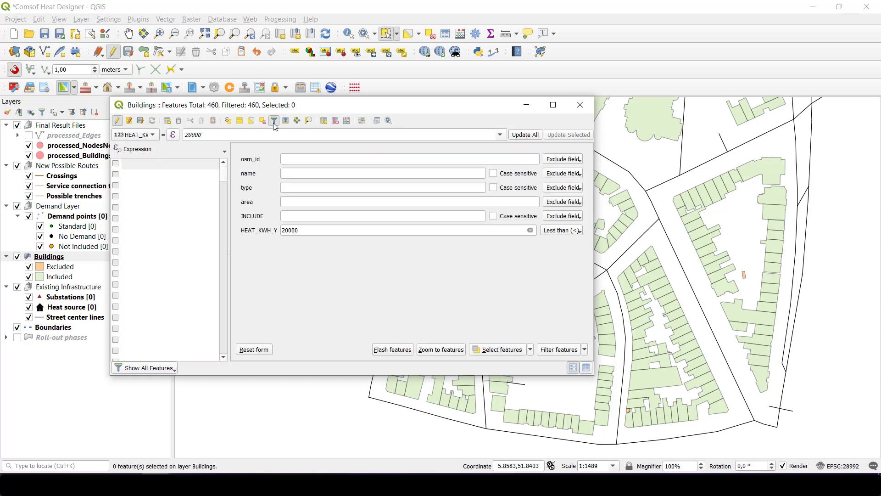
{"action": "left_click", "coordinate": [291, 232]}
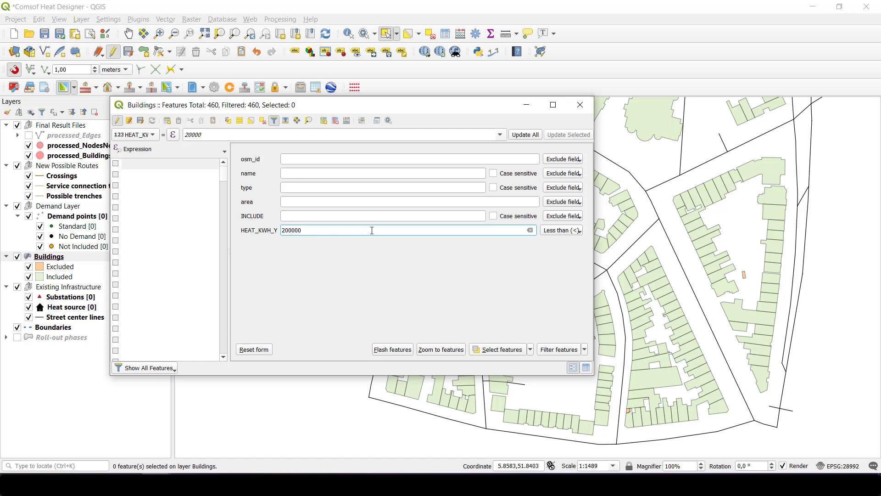
{"action": "left_click", "coordinate": [552, 231]}
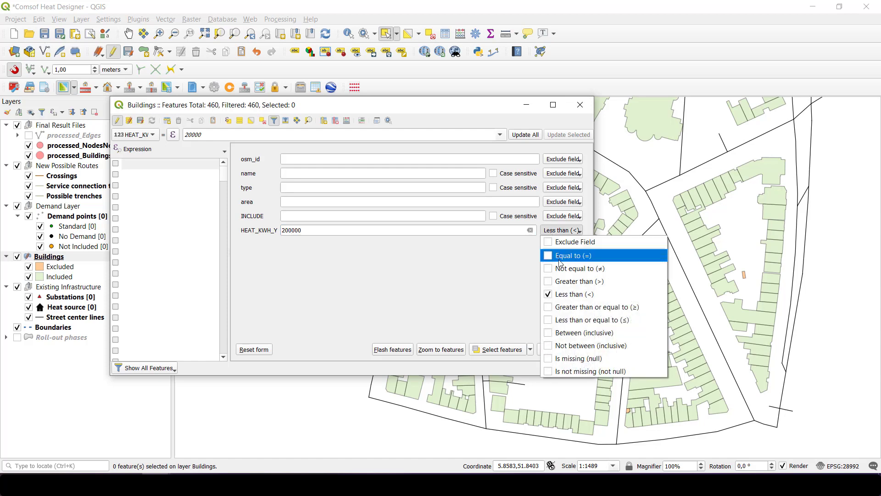
{"action": "left_click", "coordinate": [567, 280]}
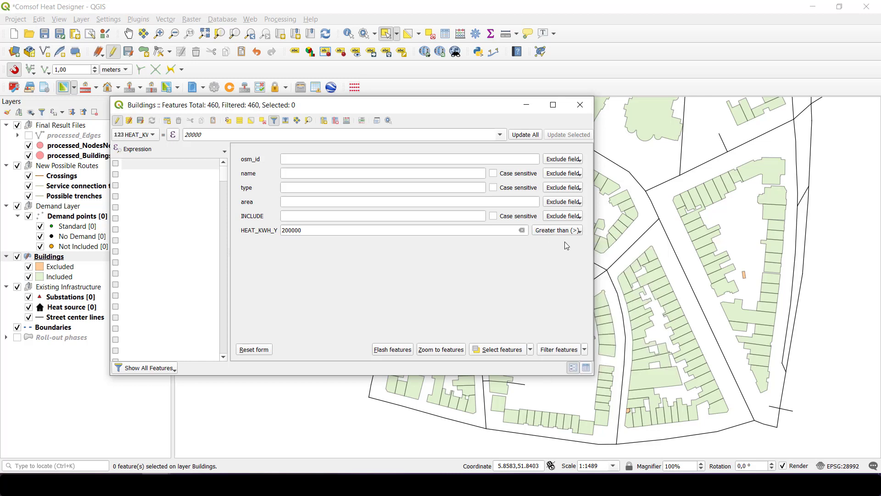
{"action": "left_click", "coordinate": [494, 352]}
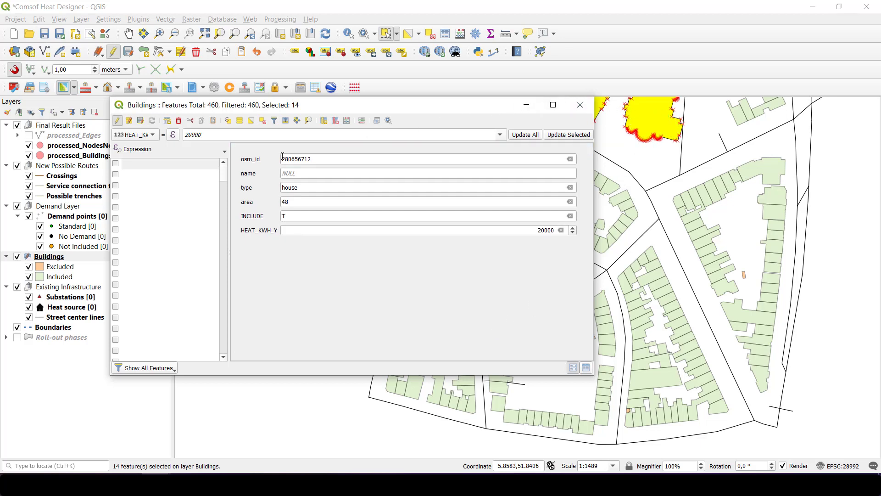
- Set HEAT_KWH_Y to 200000 for the selected buildings and stop editing the layer with its changes saved
{"action": "left_click", "coordinate": [587, 368]}
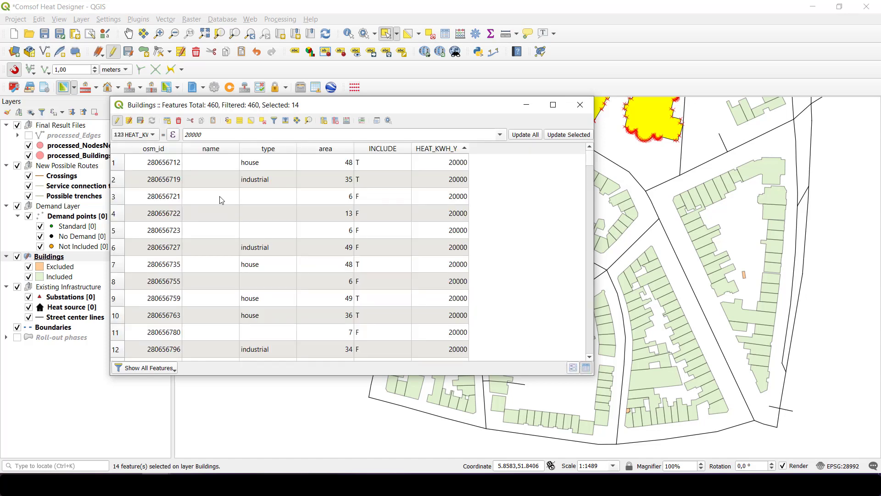
{"action": "left_click", "coordinate": [189, 133]}
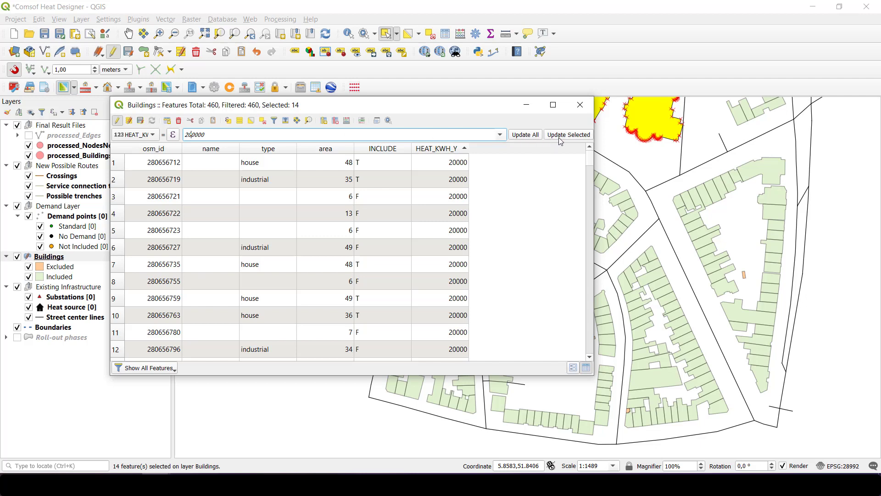
{"action": "left_click_drag", "start_coordinate": [587, 160], "coordinate": [563, 350]}
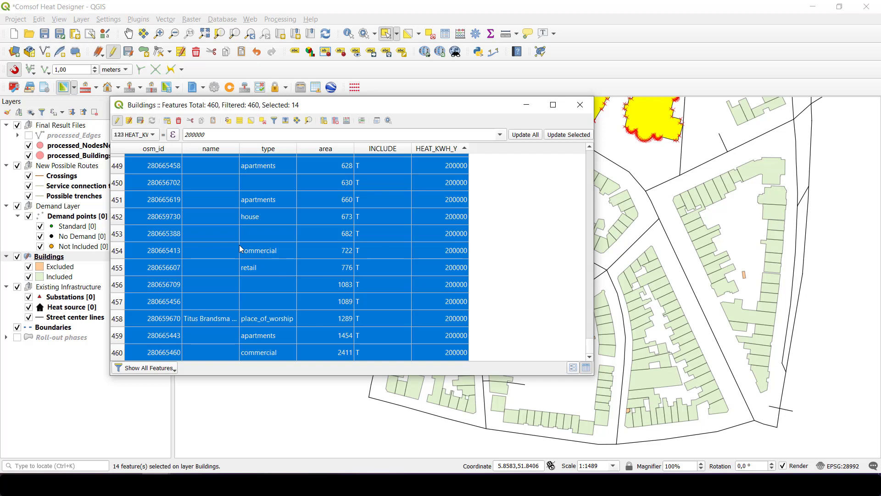
{"action": "left_click", "coordinate": [118, 120]}
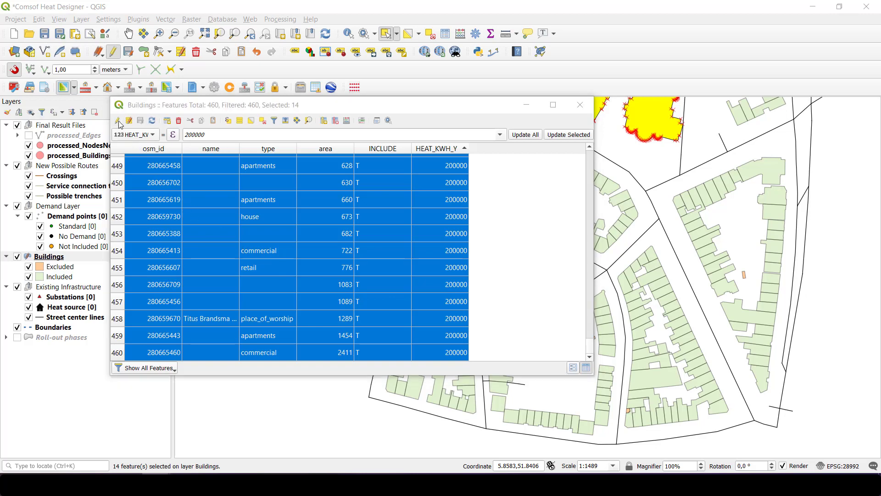
{"action": "left_click", "coordinate": [427, 247]}
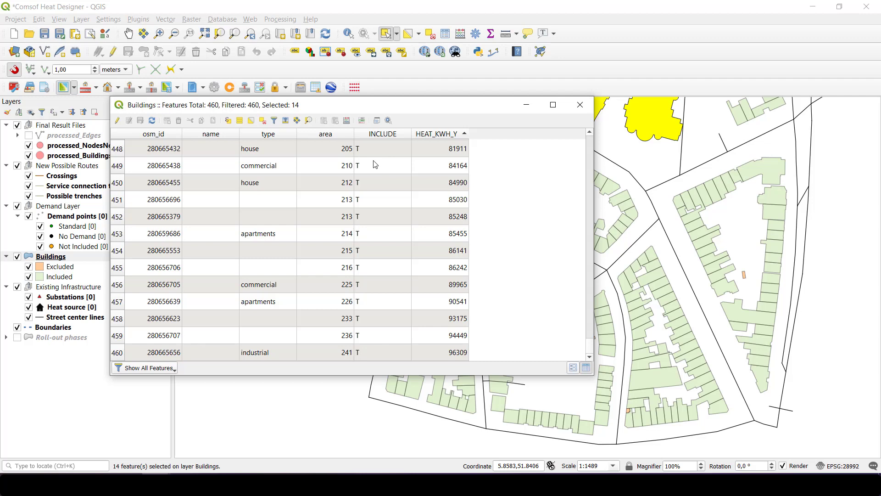
- Put the Buildings layer back in edit mode and add a whole-number field HEAT_KW with length 10
{"action": "left_click", "coordinate": [118, 121]}
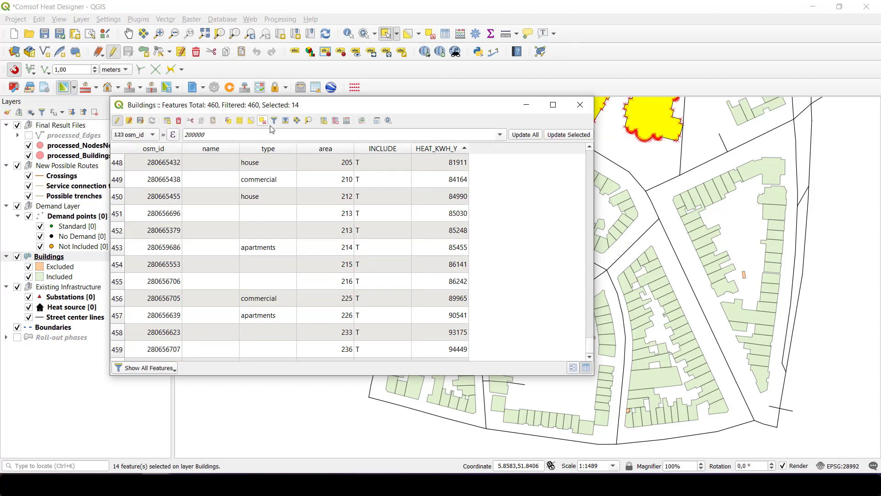
{"action": "left_click", "coordinate": [324, 121]}
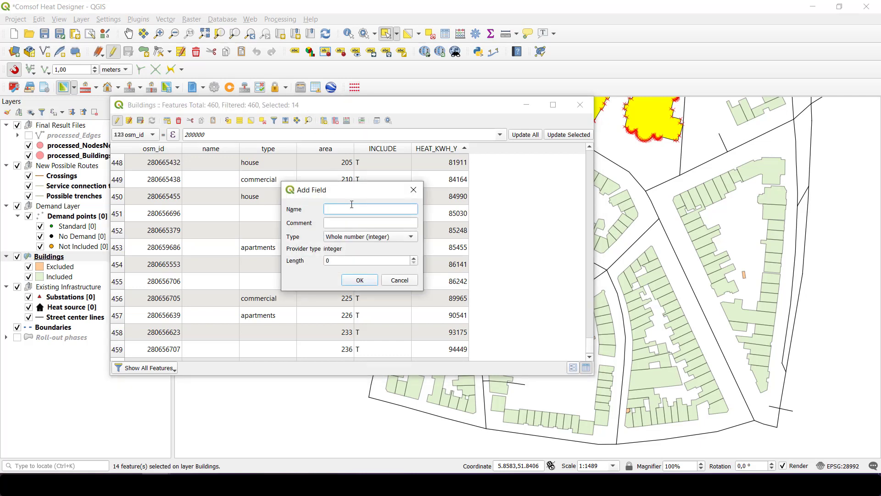
{"action": "type", "text": "HEAT_KW"}
{"action": "double_click", "coordinate": [349, 259]}
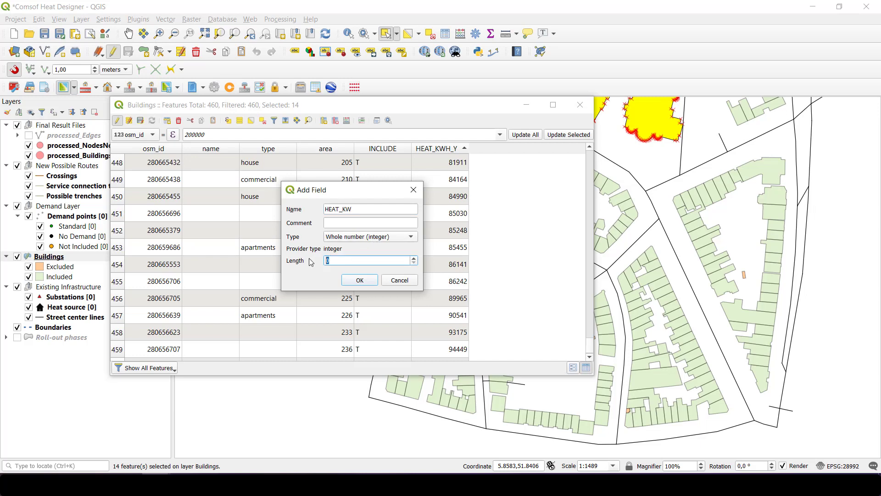
{"action": "type", "text": "10"}
{"action": "left_click", "coordinate": [359, 279]}
- Fill HEAT_KW for all buildings with the expression HEAT_KWH_Y/1000
{"action": "left_click", "coordinate": [153, 135]}
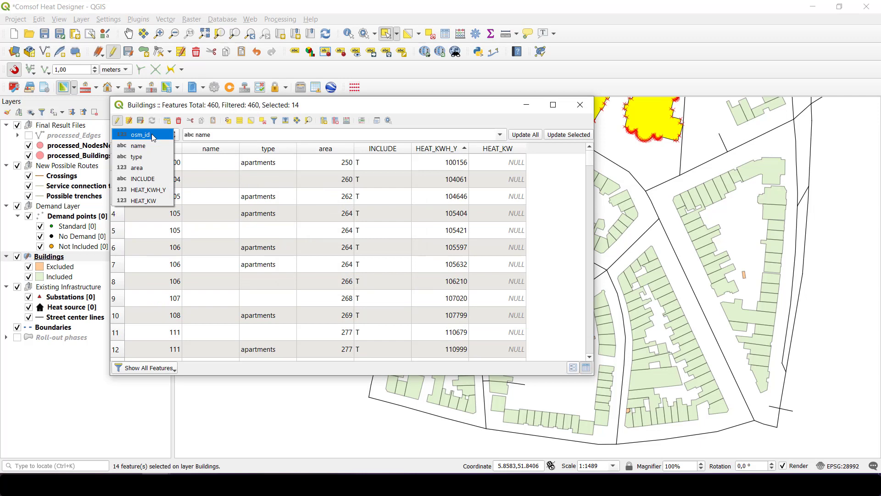
{"action": "left_click", "coordinate": [146, 201]}
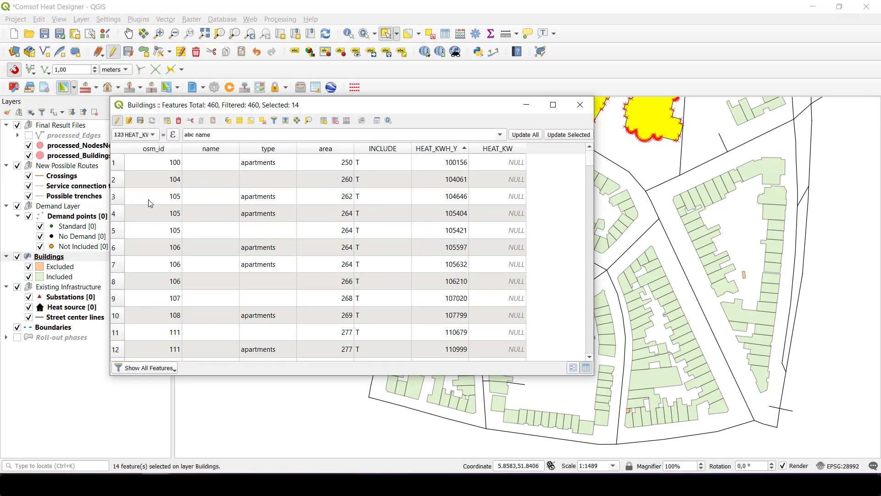
{"action": "left_click_drag", "start_coordinate": [232, 134], "coordinate": [186, 134]}
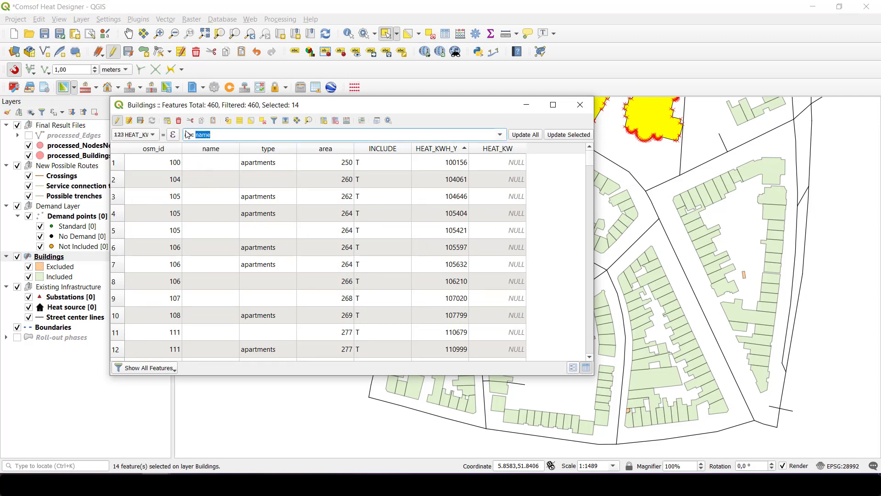
{"action": "key", "text": "BackSpace"}
{"action": "type", "text": "hEAT_KWH_Y"}
{"action": "key", "text": "Right"}
{"action": "type", "text": "/1000"}
{"action": "left_click", "coordinate": [522, 135]}
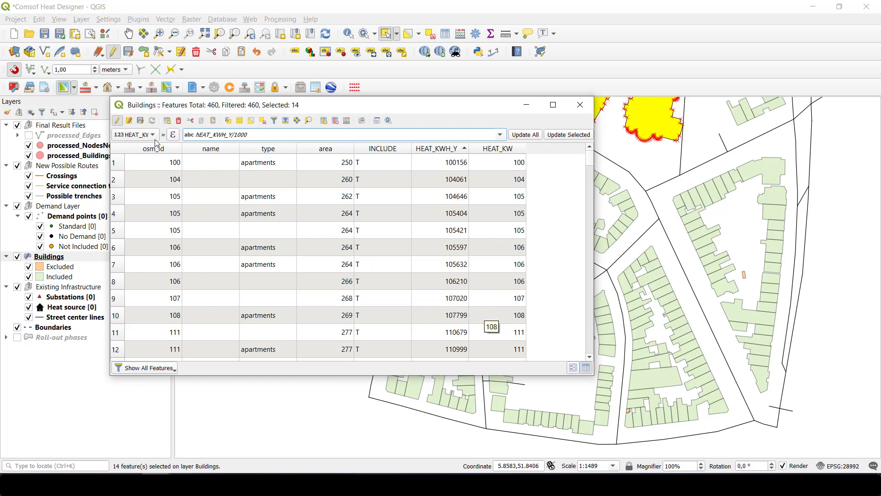
- Stop editing the Buildings layer with its changes saved, close its attribute table and clear the building selection
{"action": "left_click", "coordinate": [119, 123]}
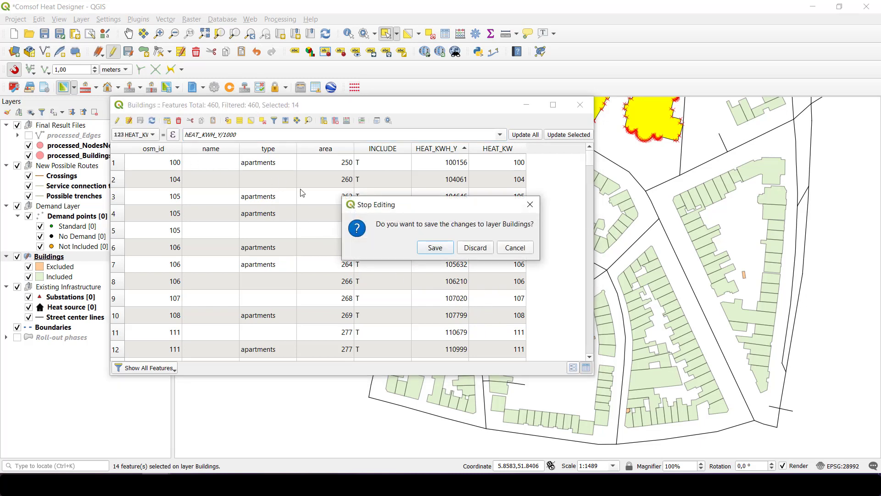
{"action": "left_click", "coordinate": [435, 248]}
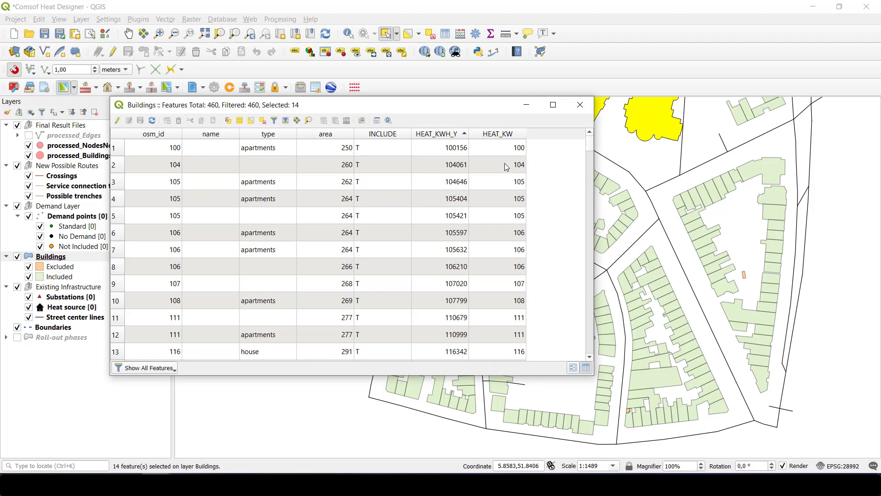
{"action": "left_click", "coordinate": [580, 104]}
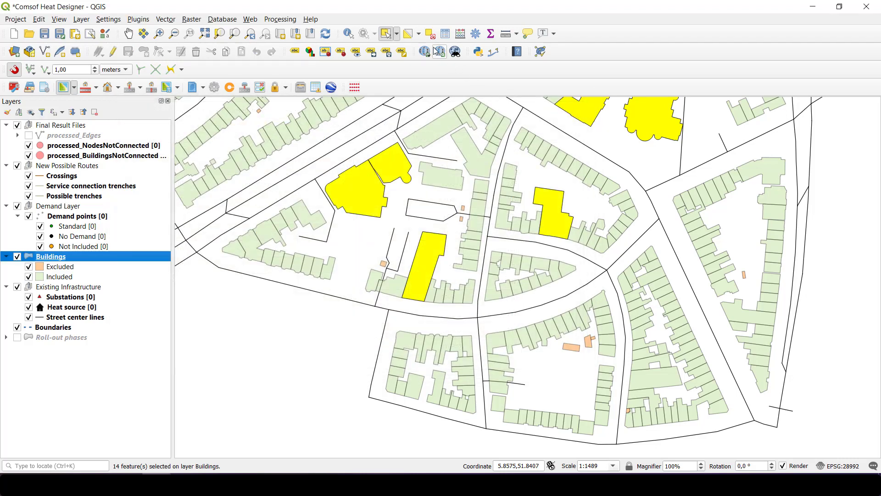
{"action": "left_click", "coordinate": [430, 39]}
{"action": "scroll", "coordinate": [537, 209], "scroll_direction": "down", "scroll_amount": 1}
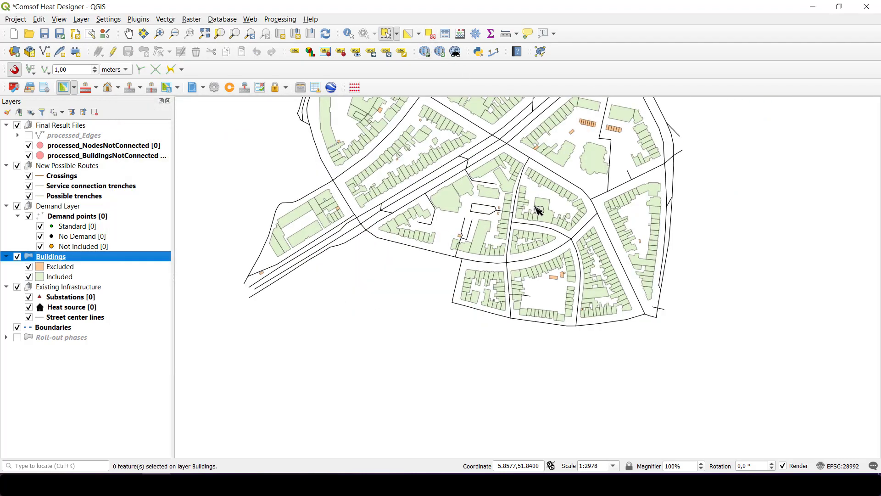
{"action": "left_click_drag", "start_coordinate": [525, 171], "coordinate": [528, 288]}
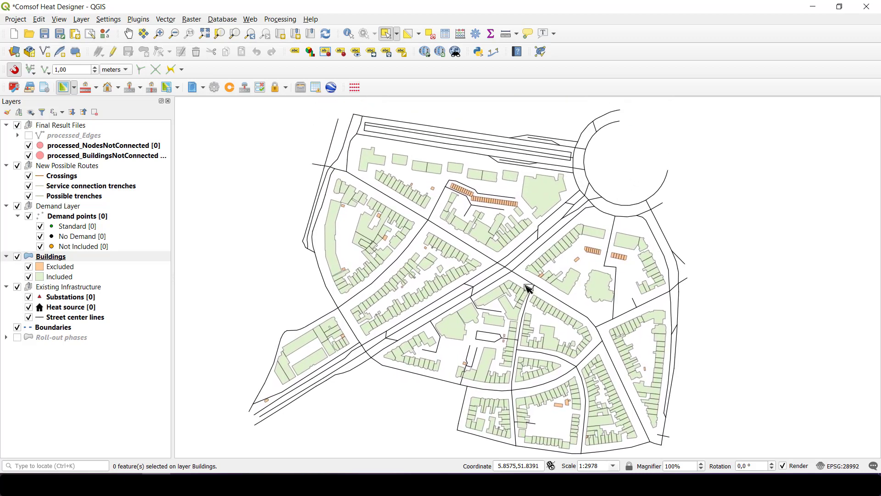